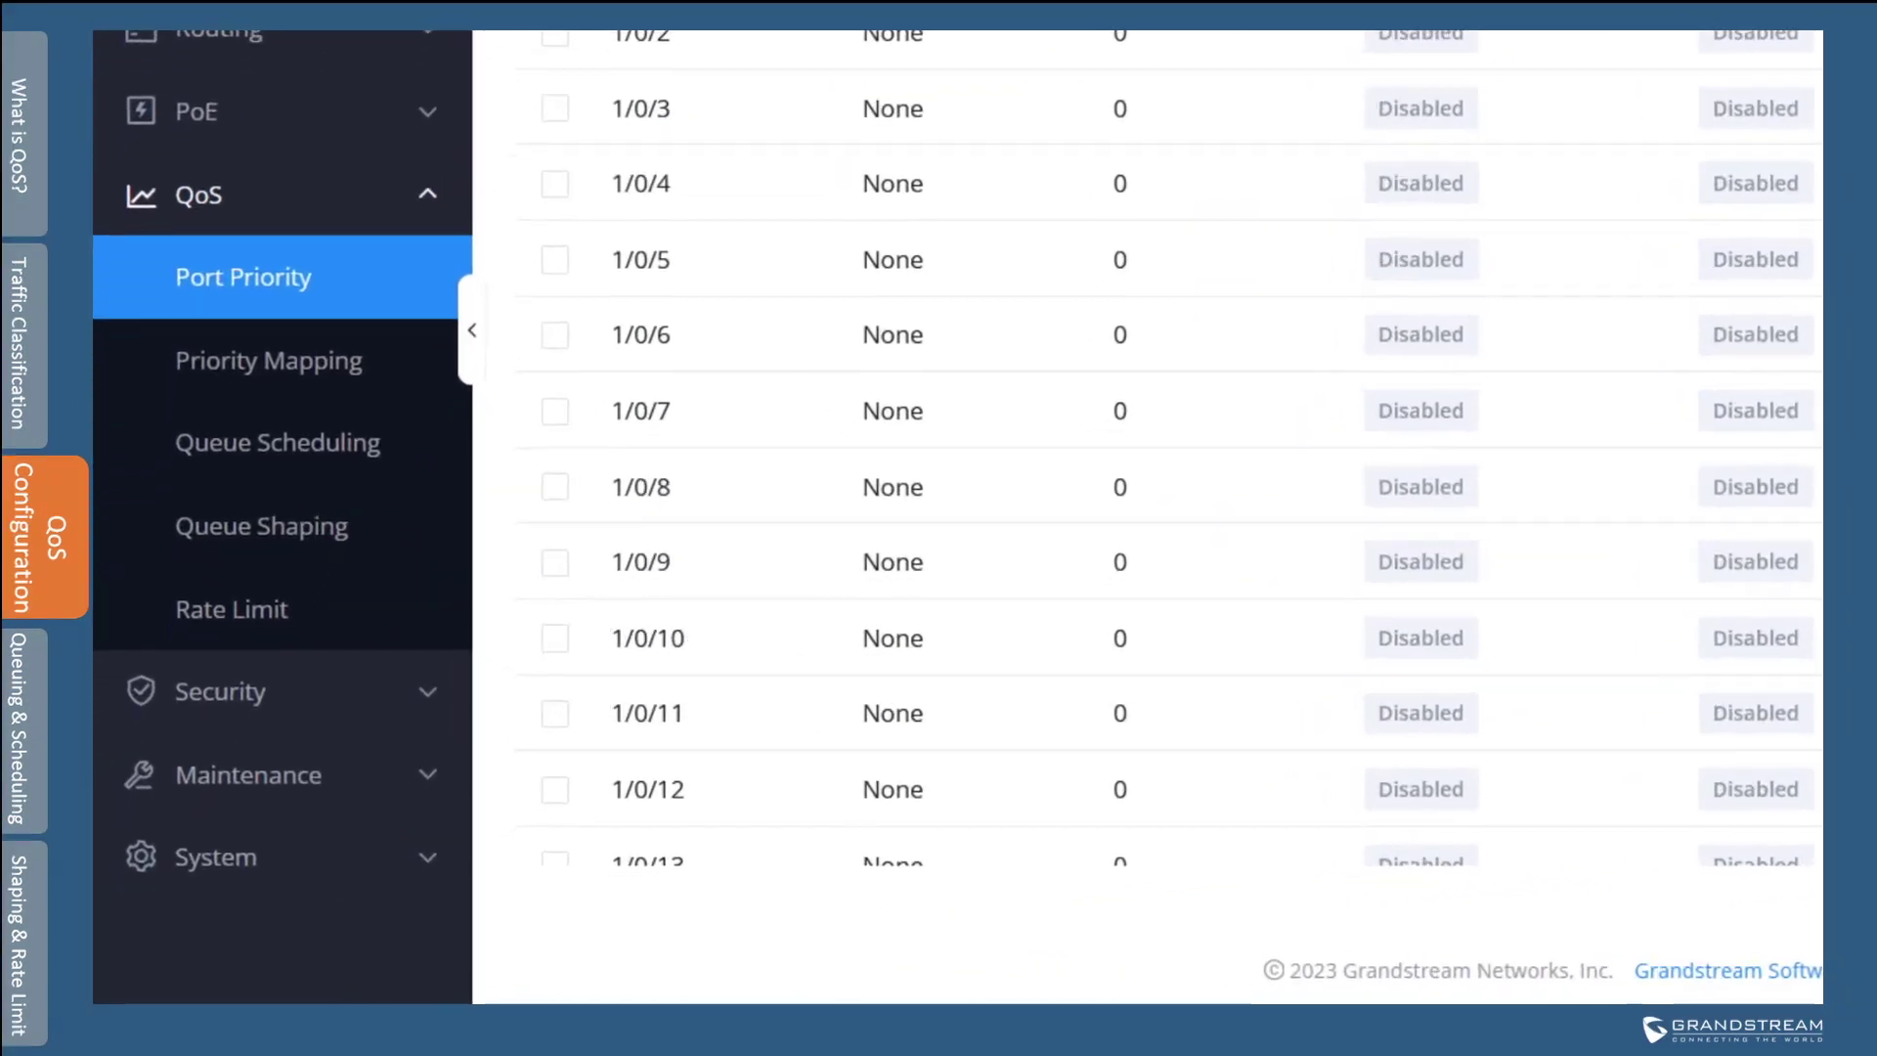
# Open QoS Priority Mapping to view the one-to-one 802.1p-CoS and CoS-802.1p tables
pyautogui.click(316, 374)
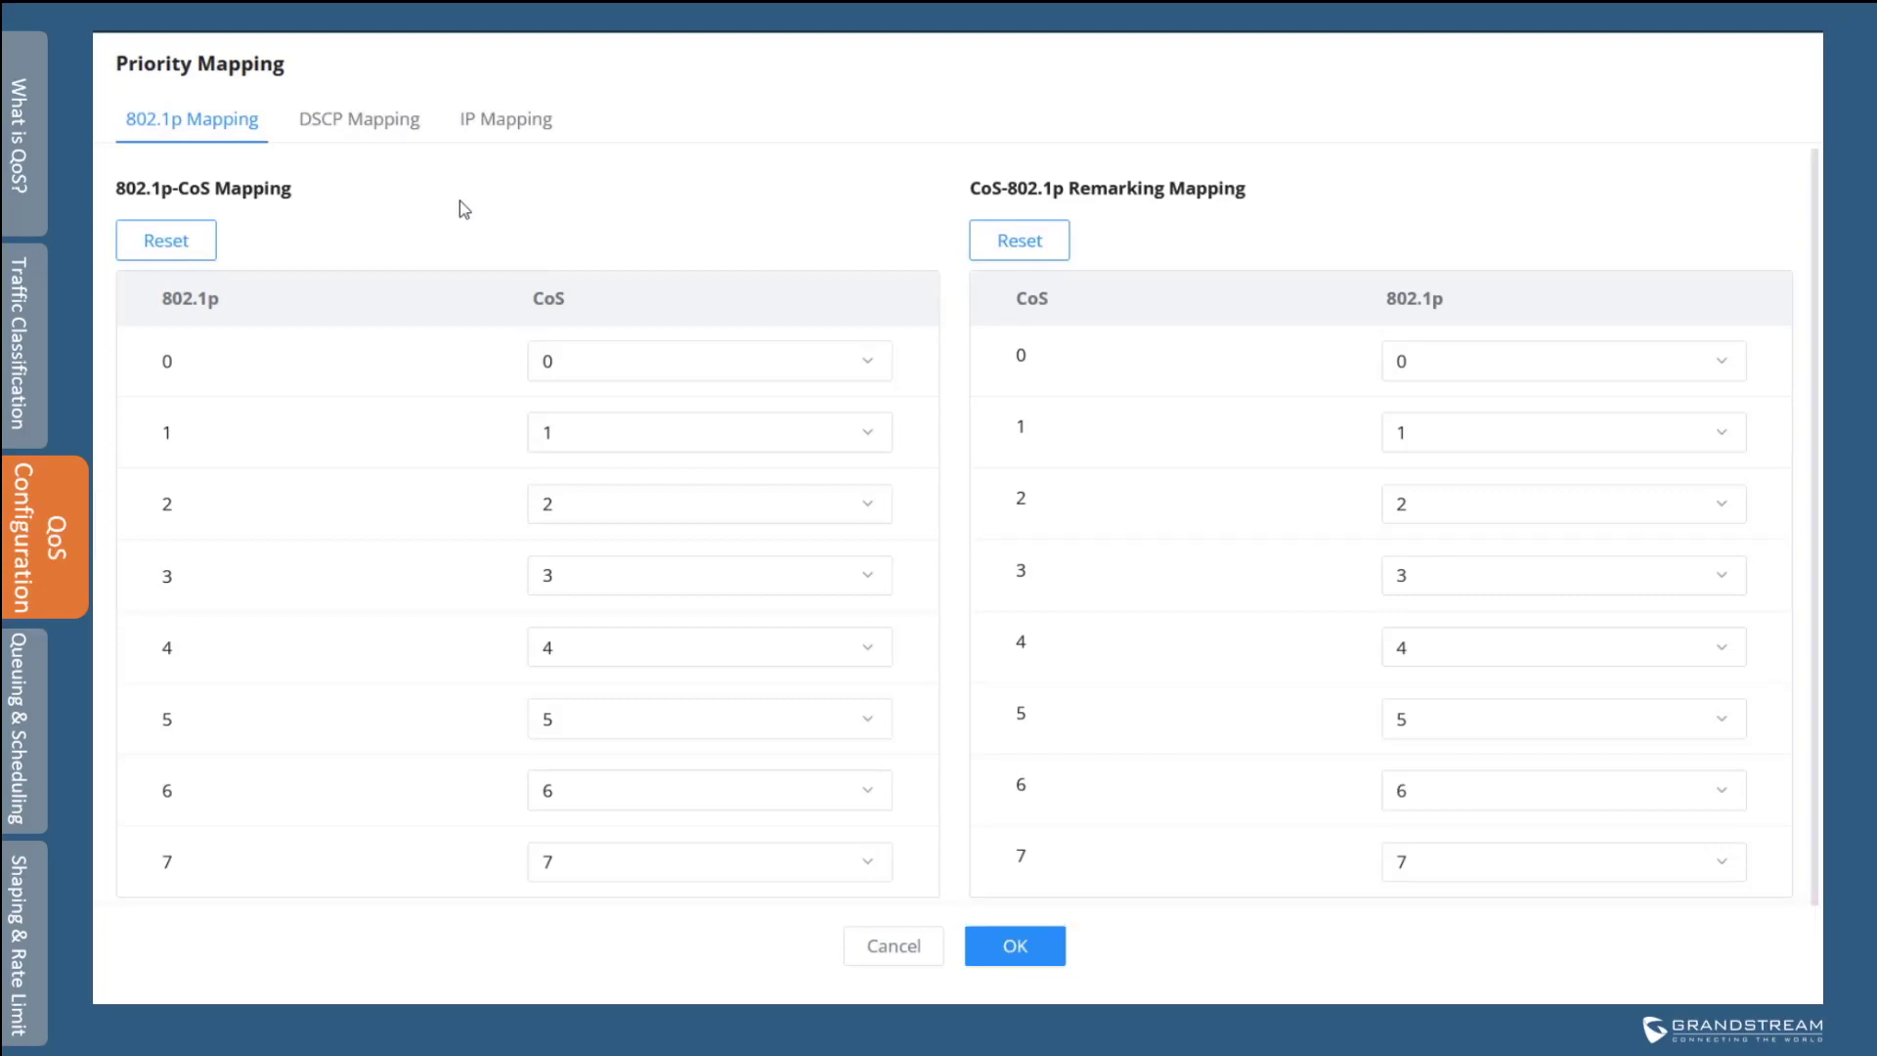
# On the DSCP tab, map 26[AF31] to CoS 5 and save the mapping
pyautogui.click(368, 135)
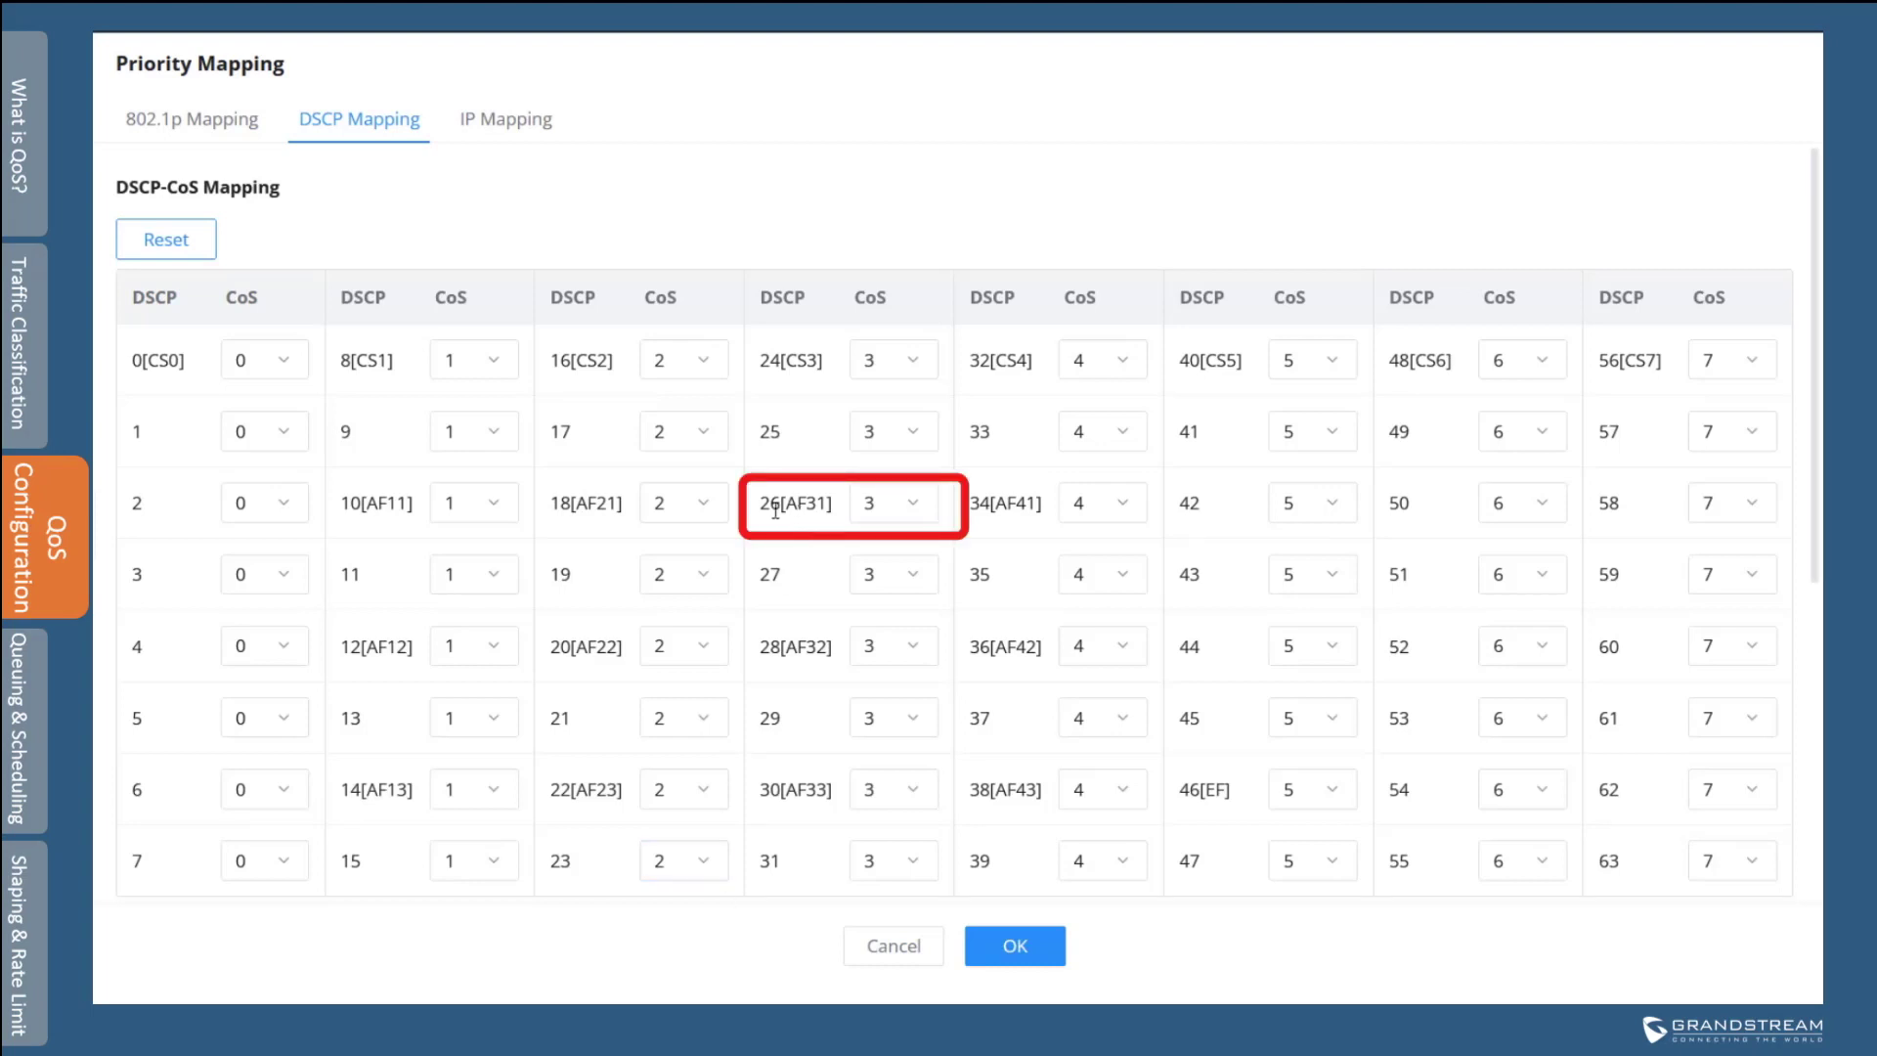
pyautogui.click(885, 518)
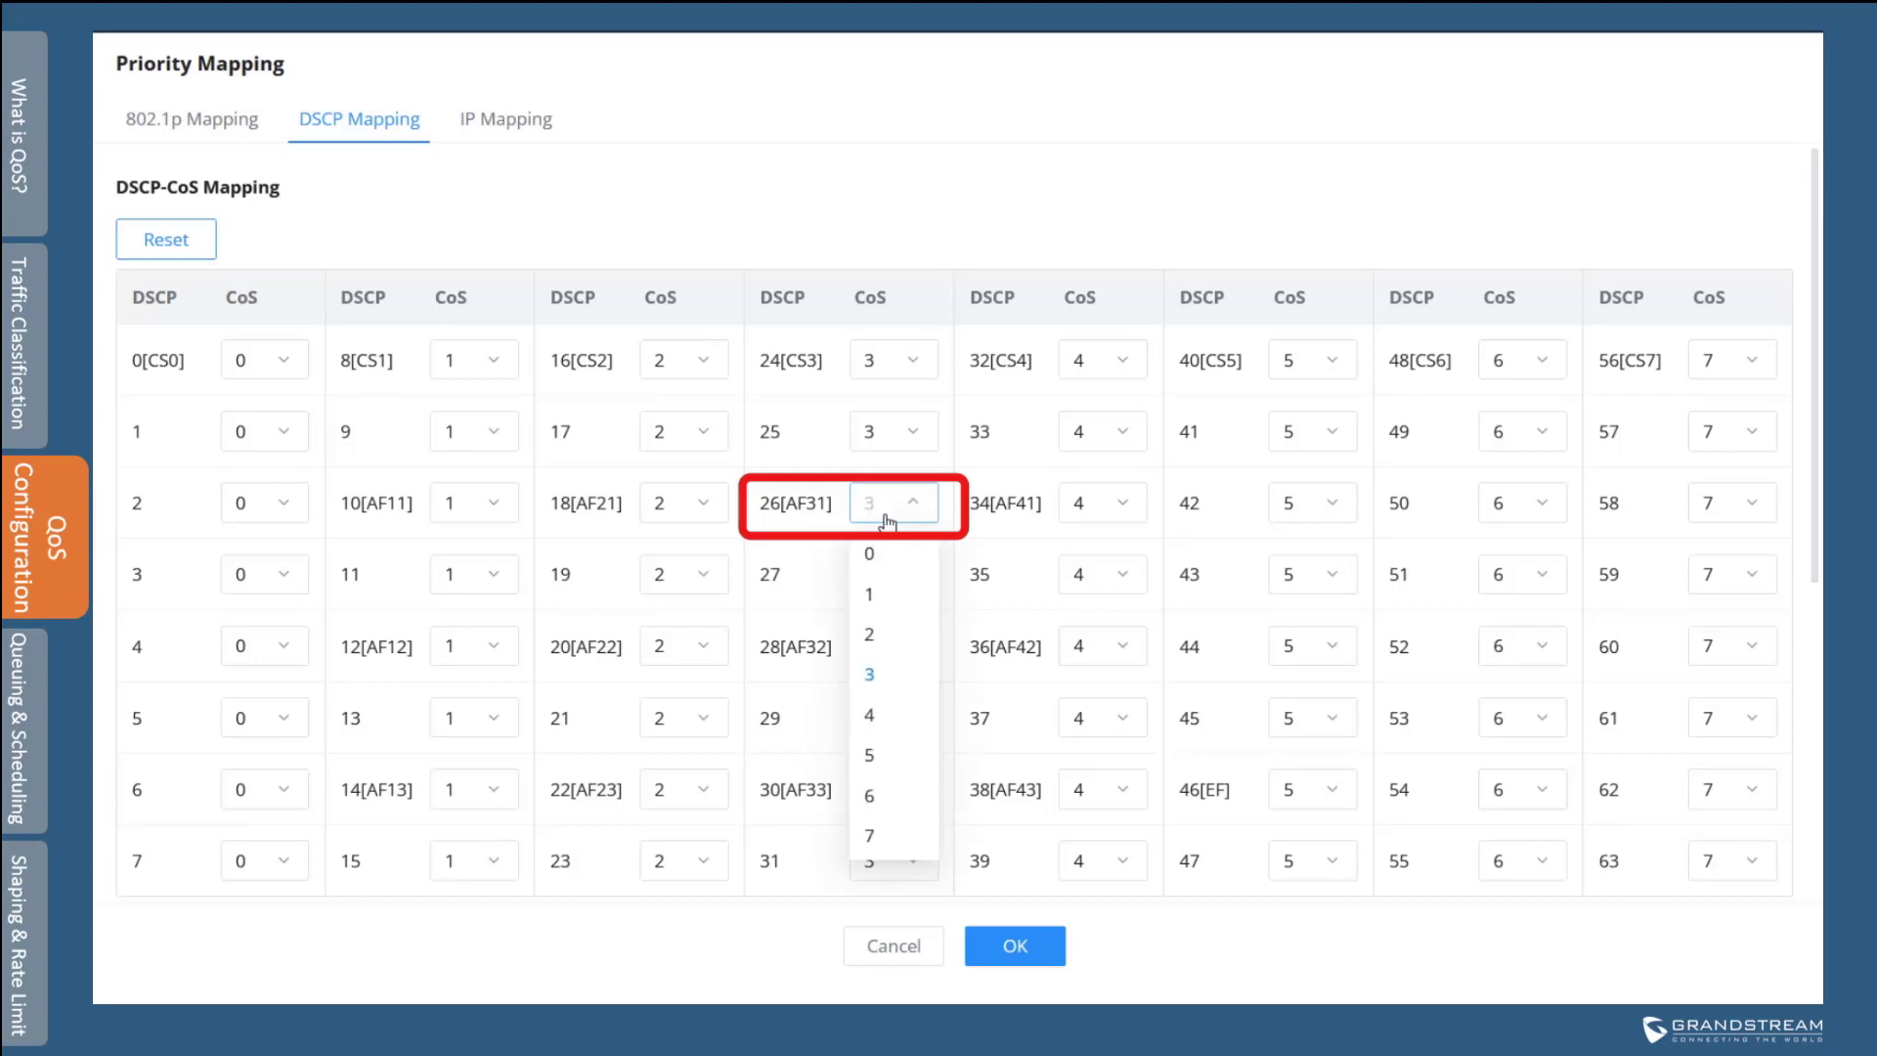
pyautogui.click(880, 758)
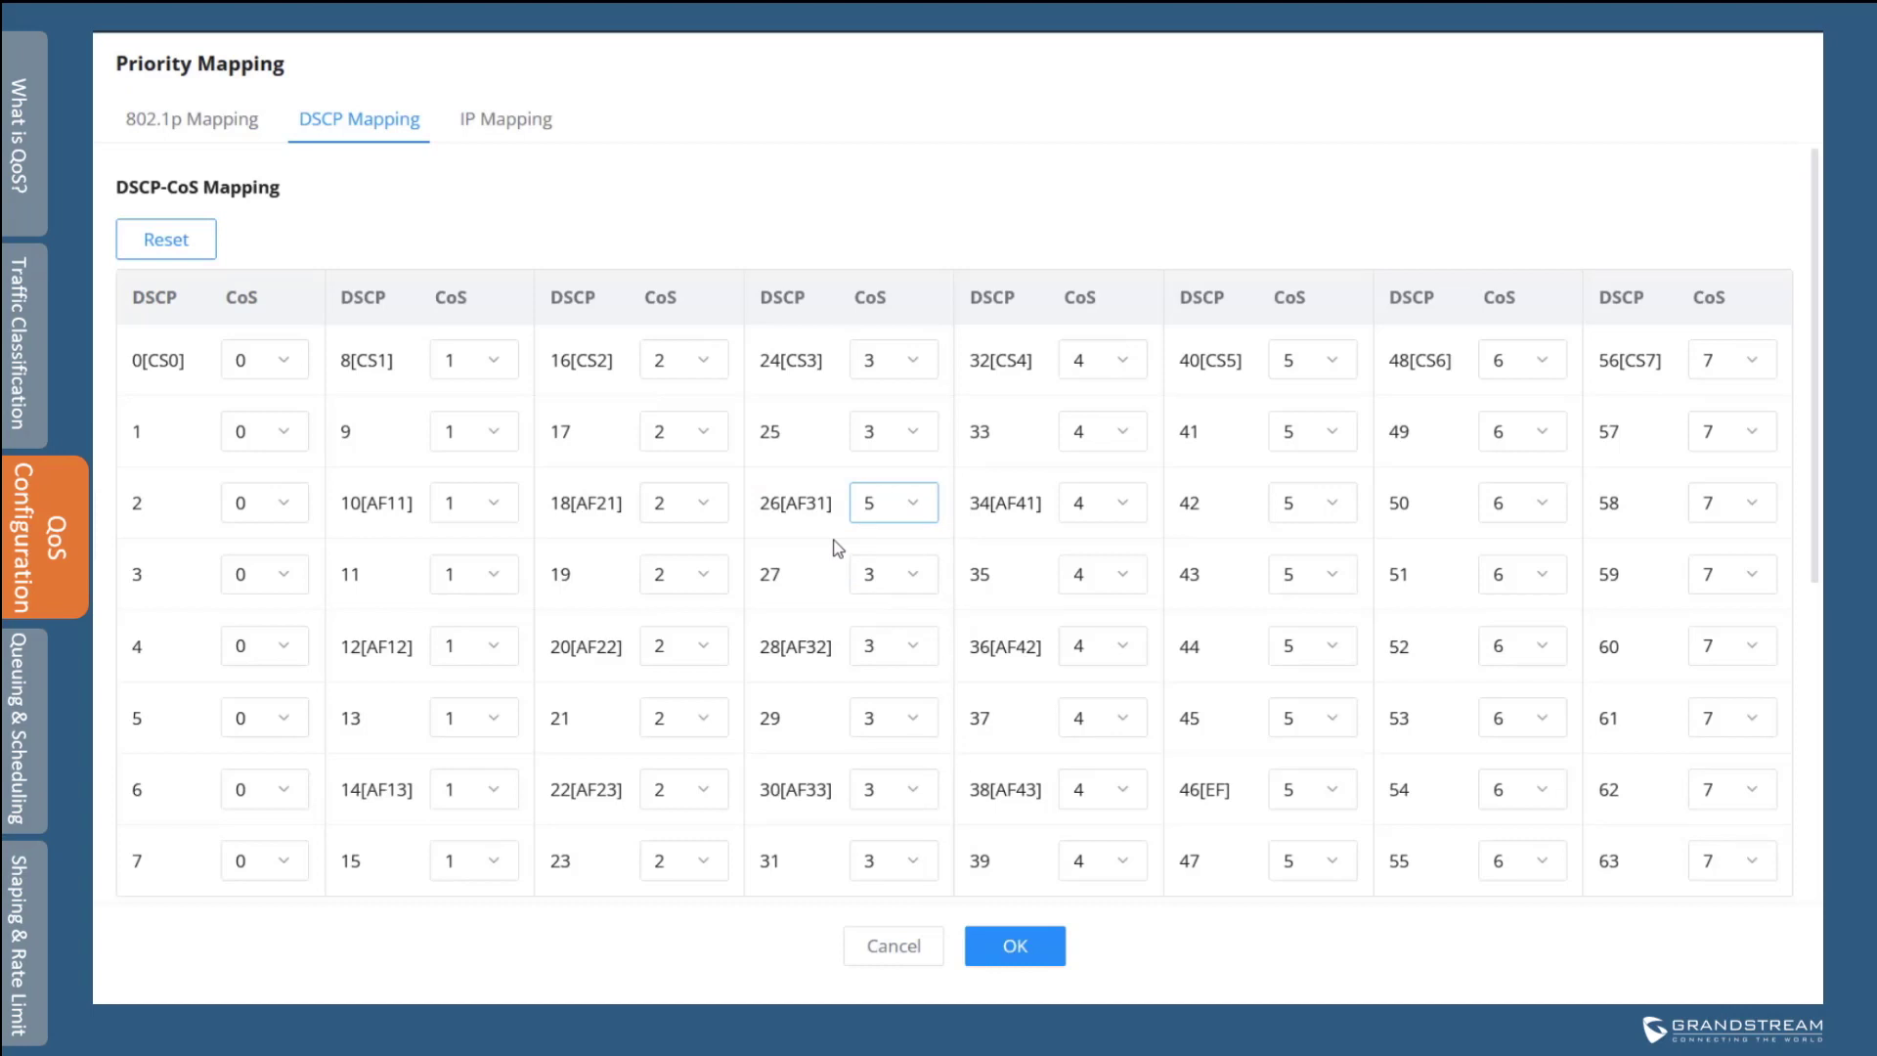
pyautogui.click(1023, 950)
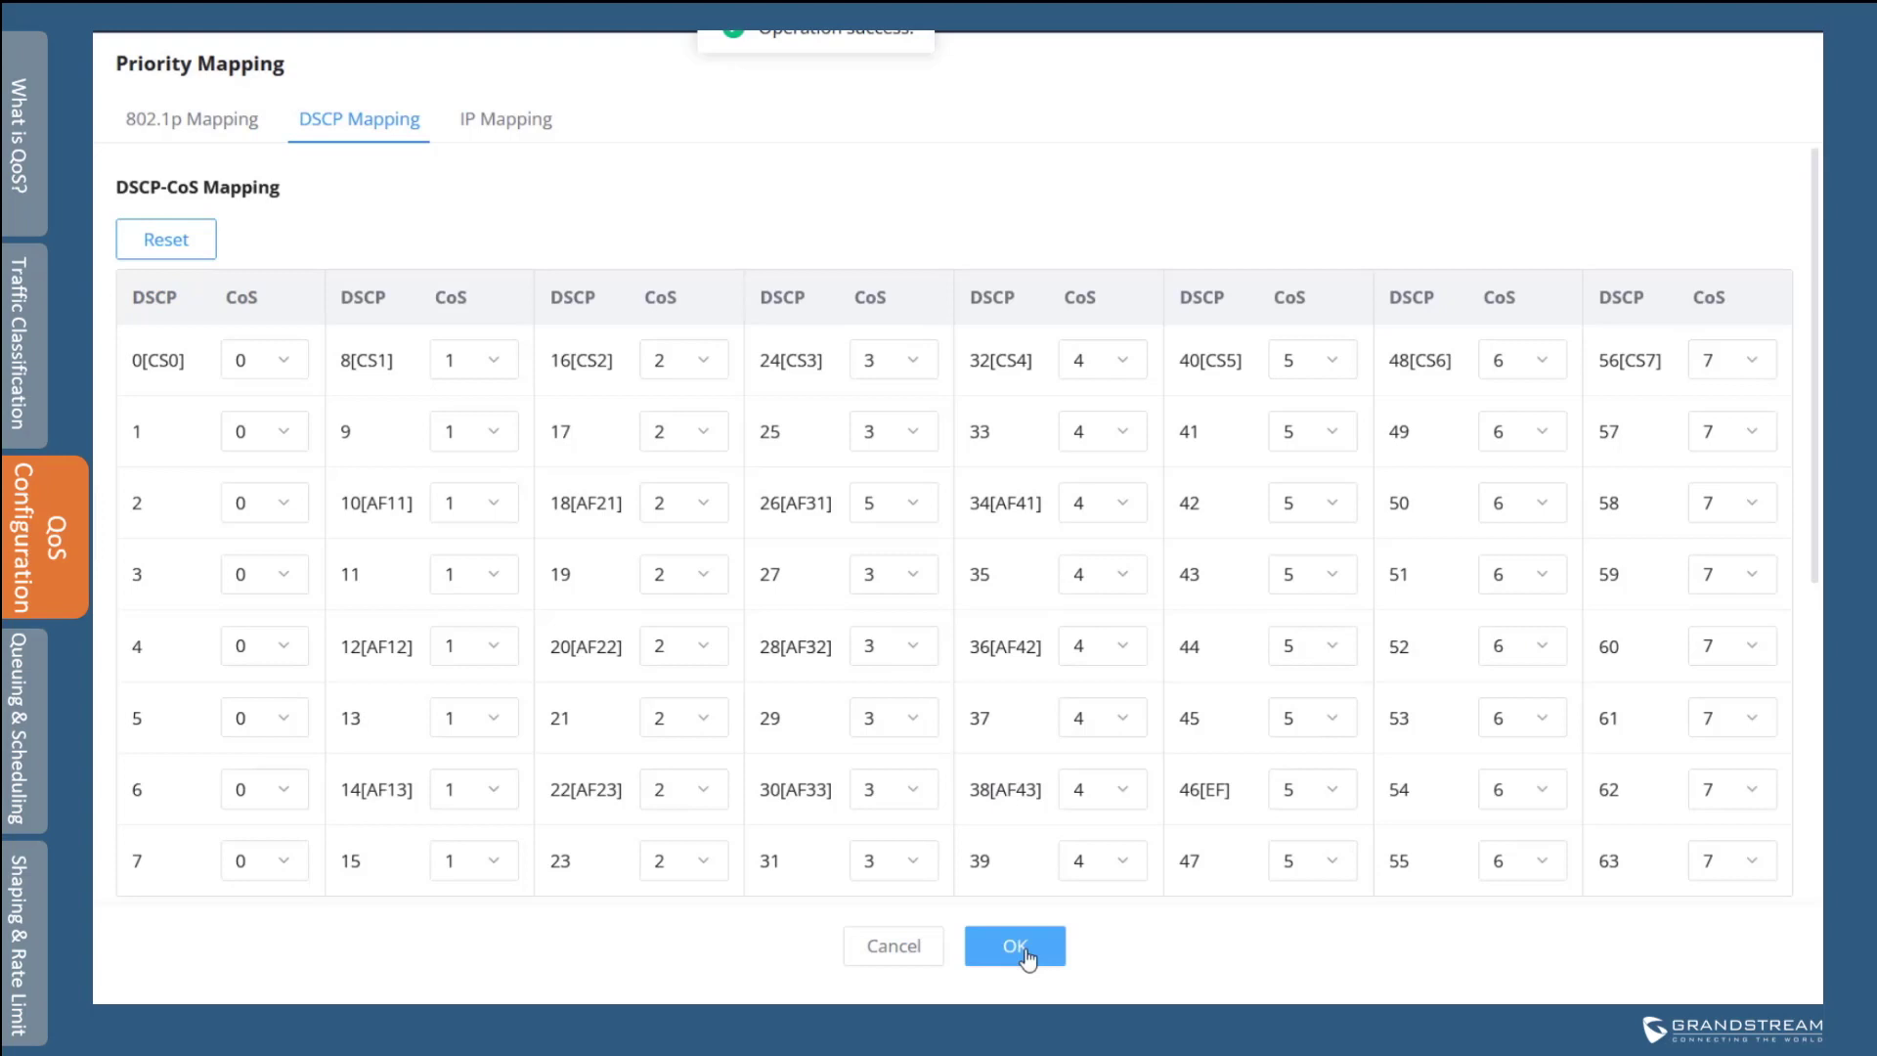
pyautogui.scroll(-8, 925, 818)
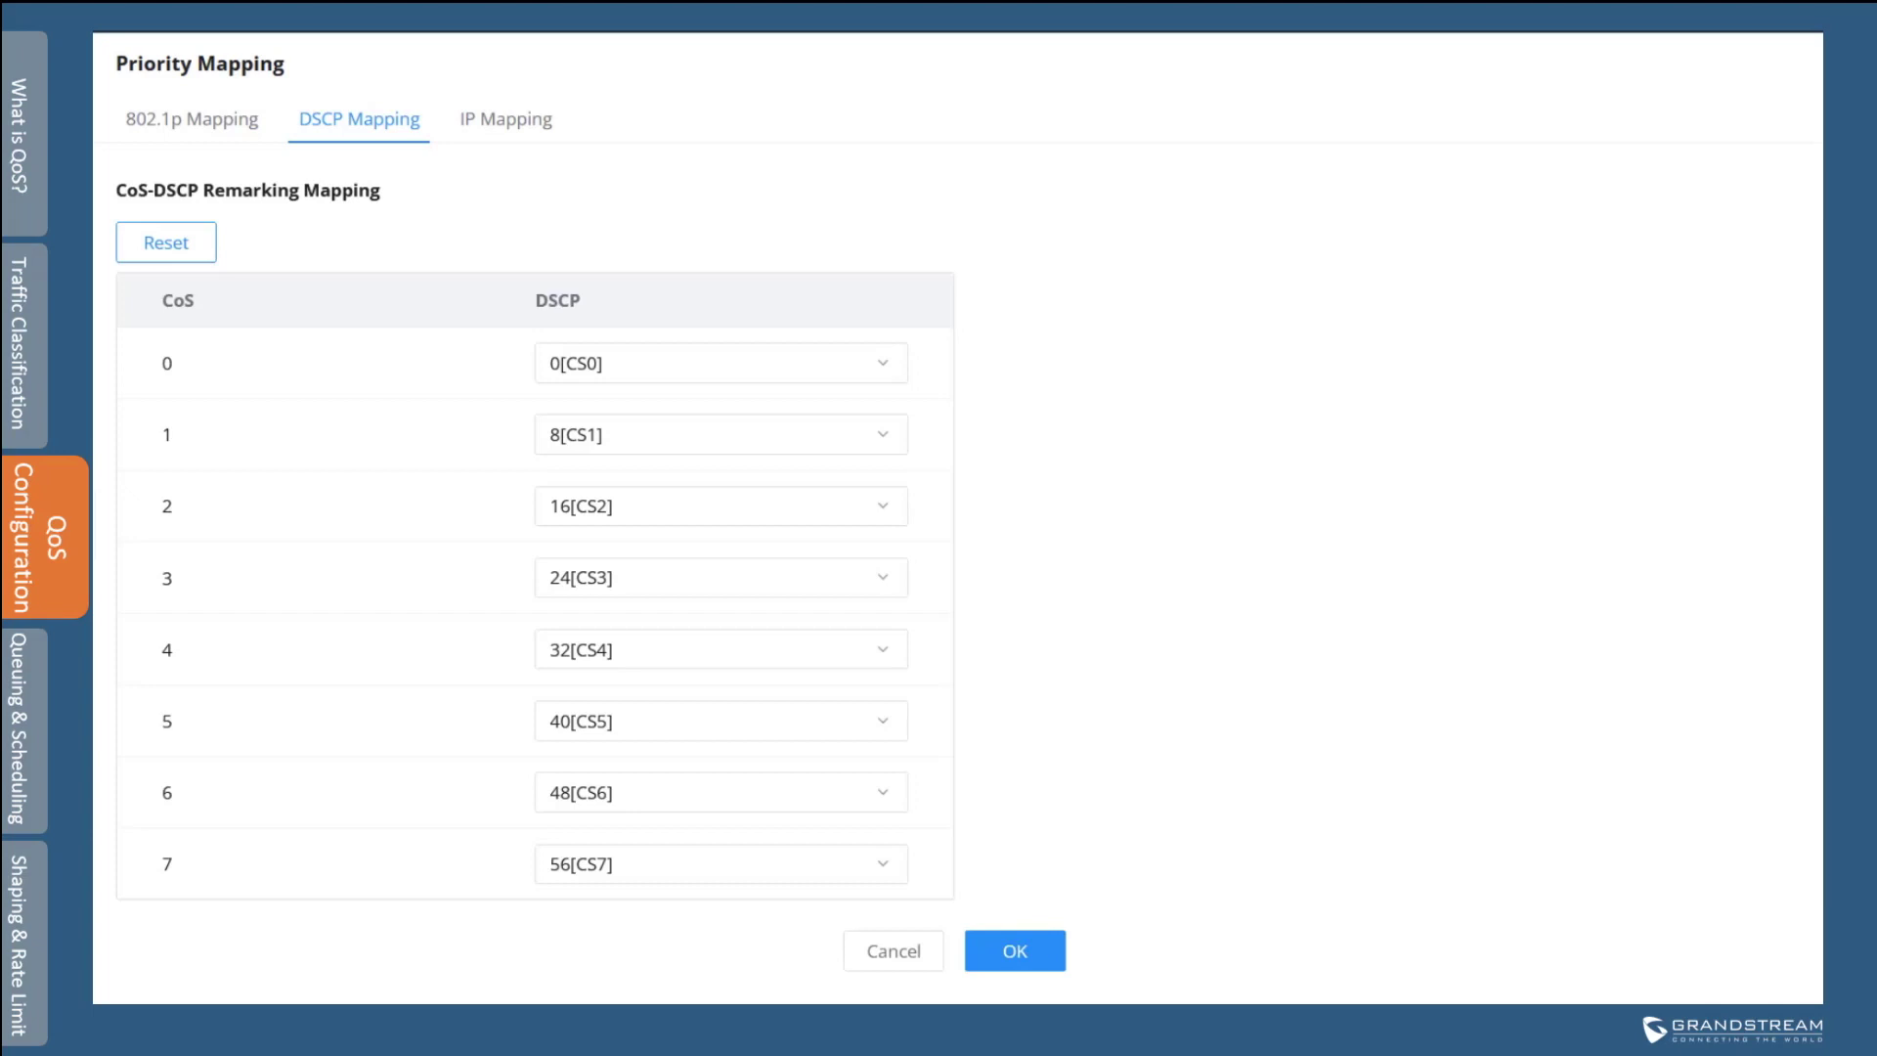
# View the IP Precedence mapping tables, then return to the Port Priority list
pyautogui.click(509, 122)
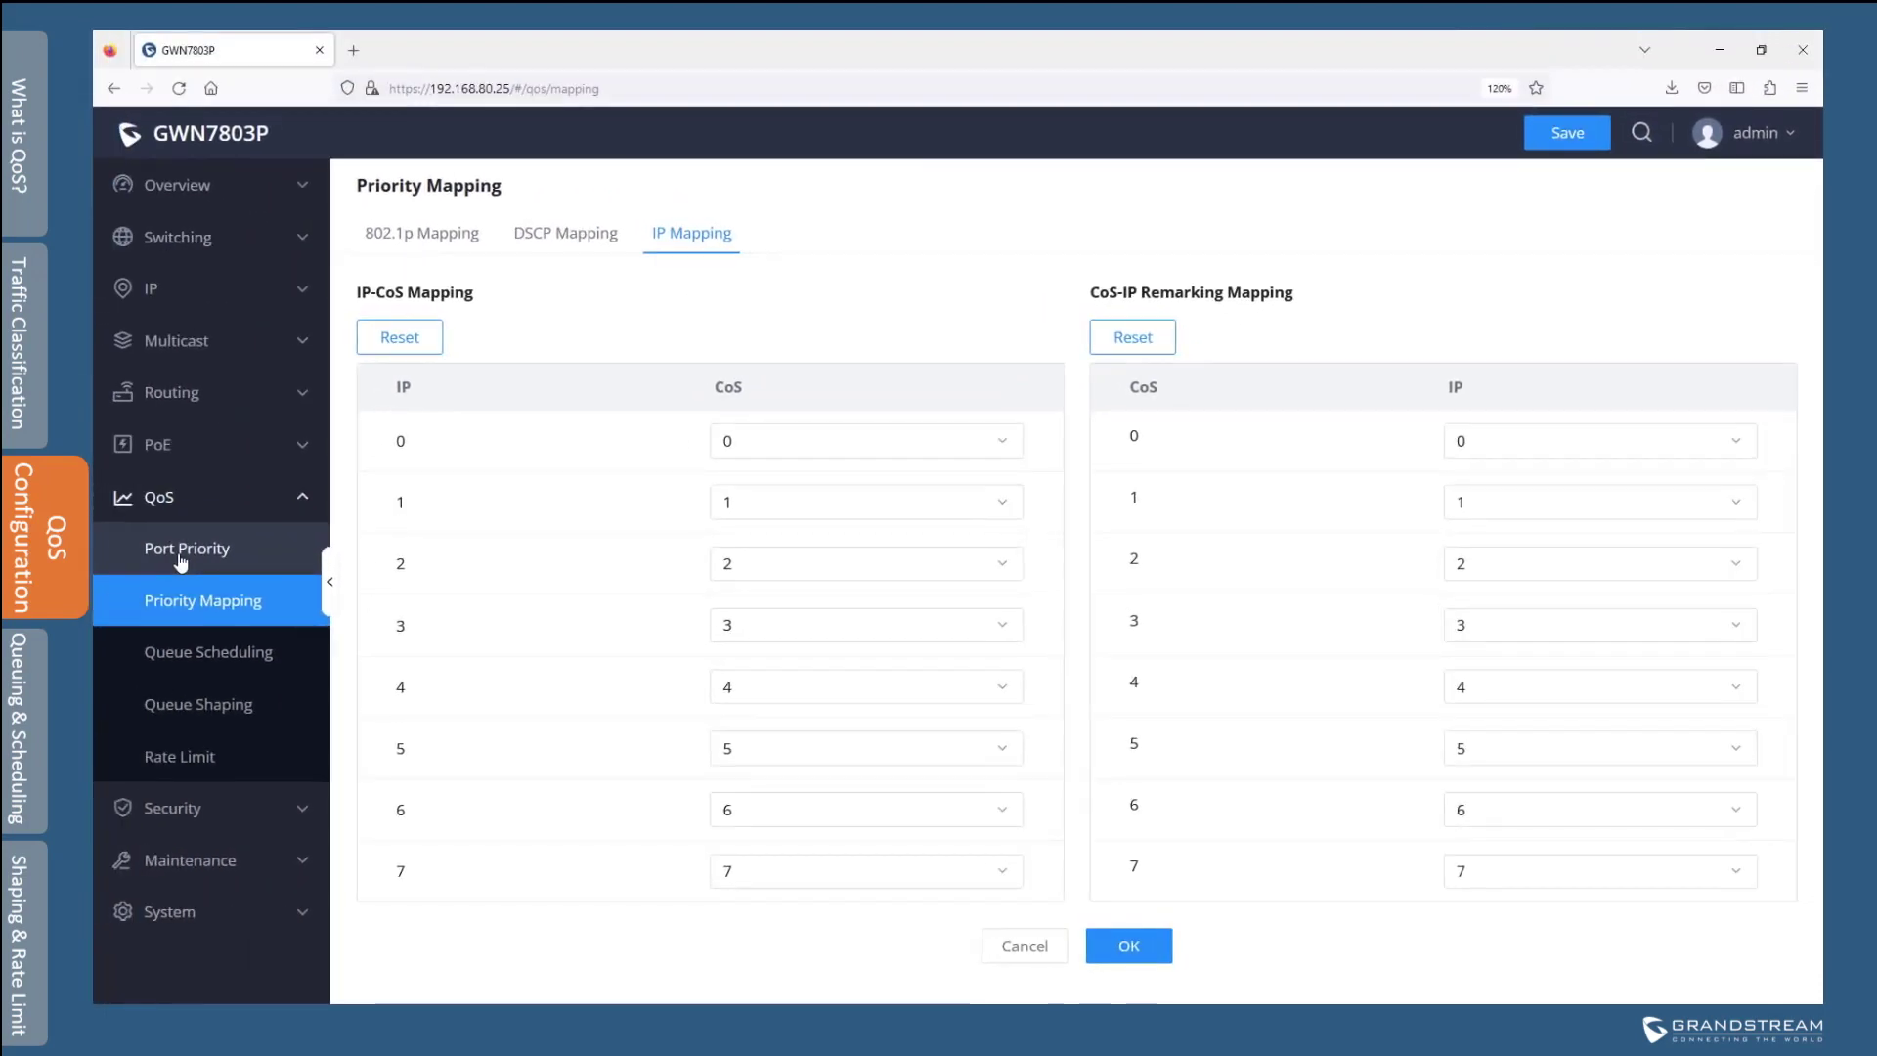
pyautogui.click(182, 552)
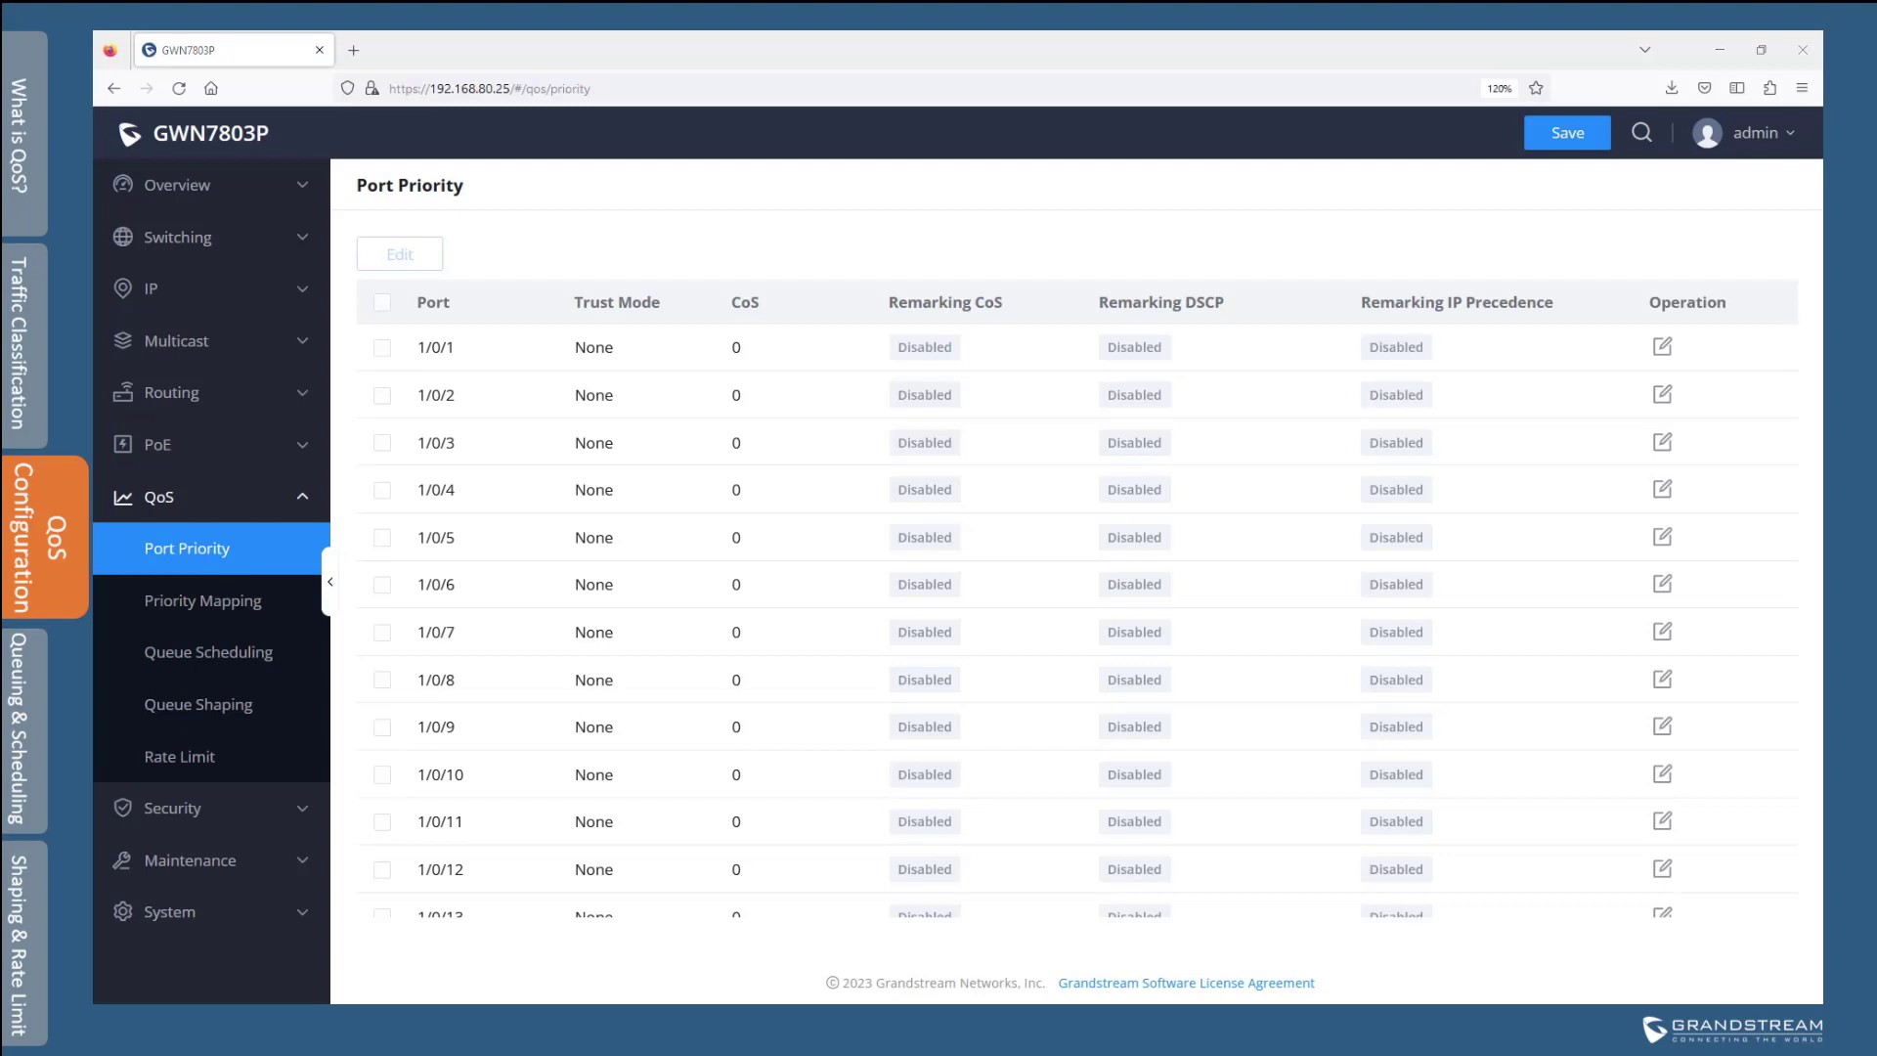
# Edit port 1/0/1's priority settings, keeping Trust Mode at None
pyautogui.click(1662, 348)
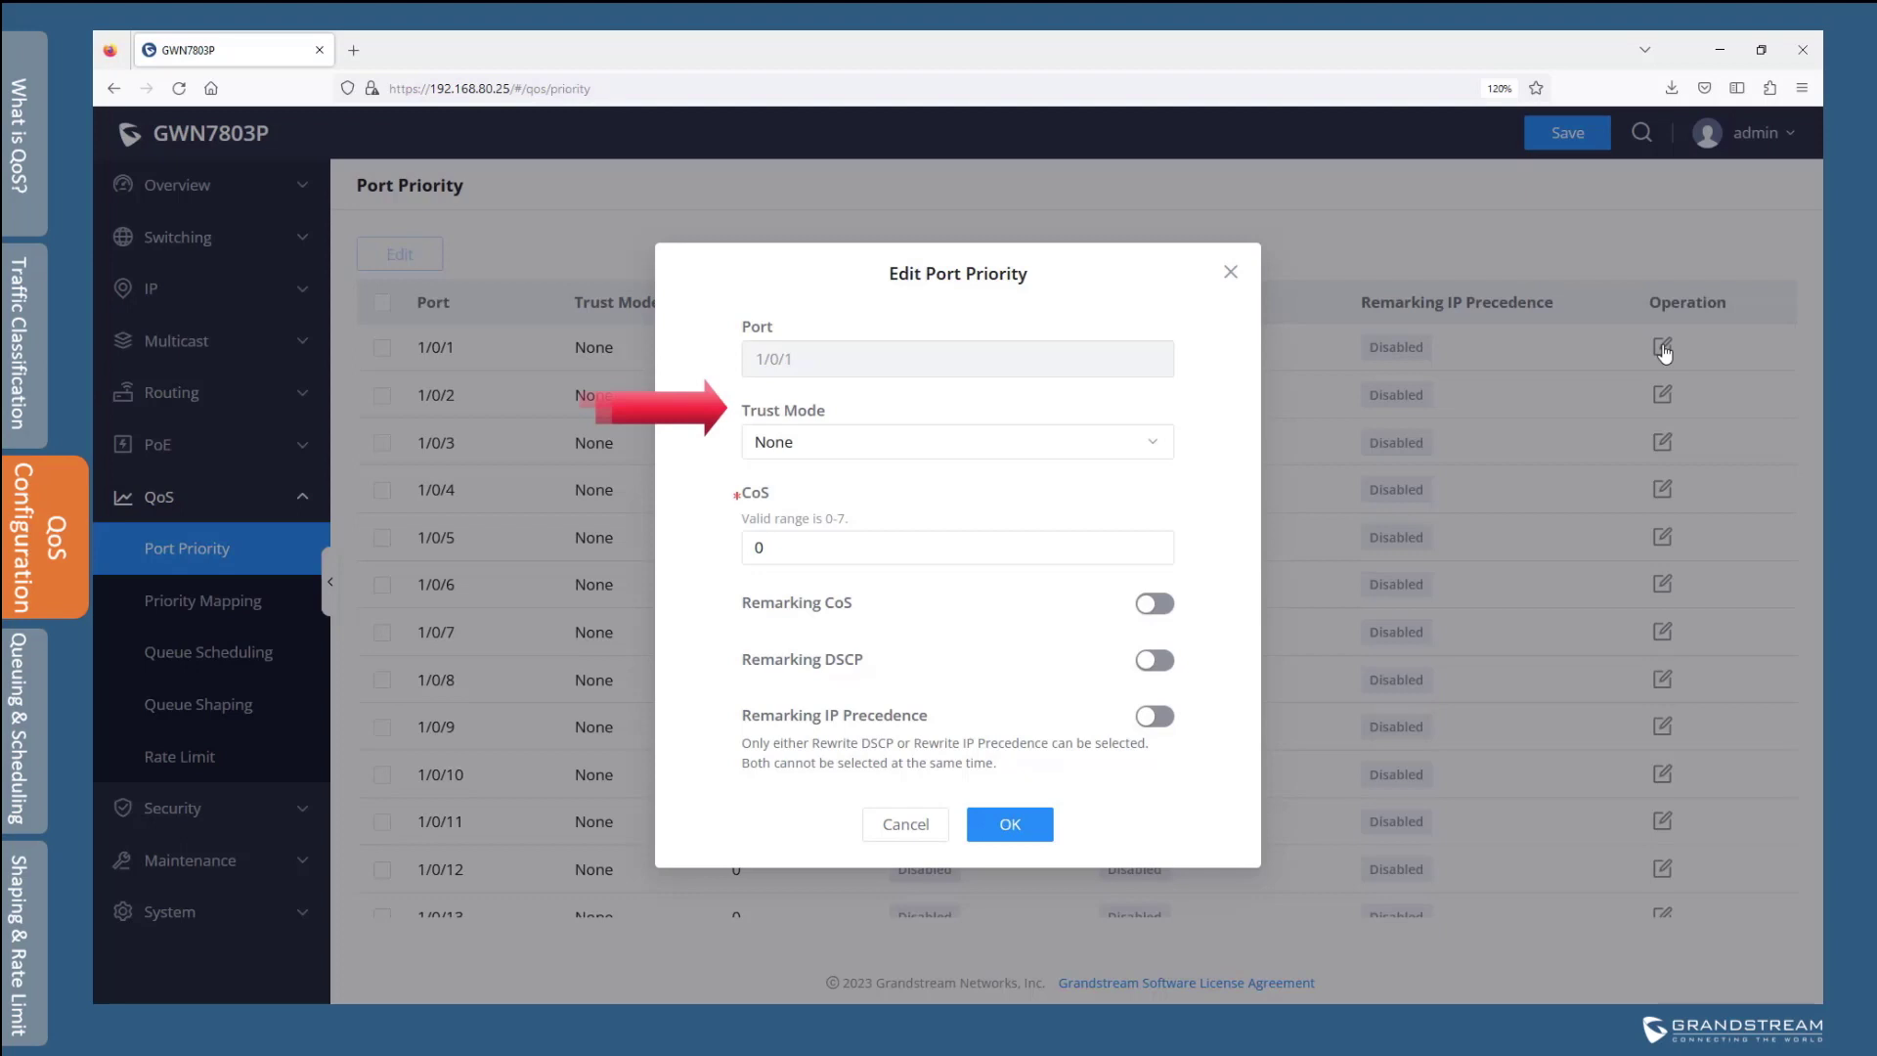
pyautogui.click(1154, 446)
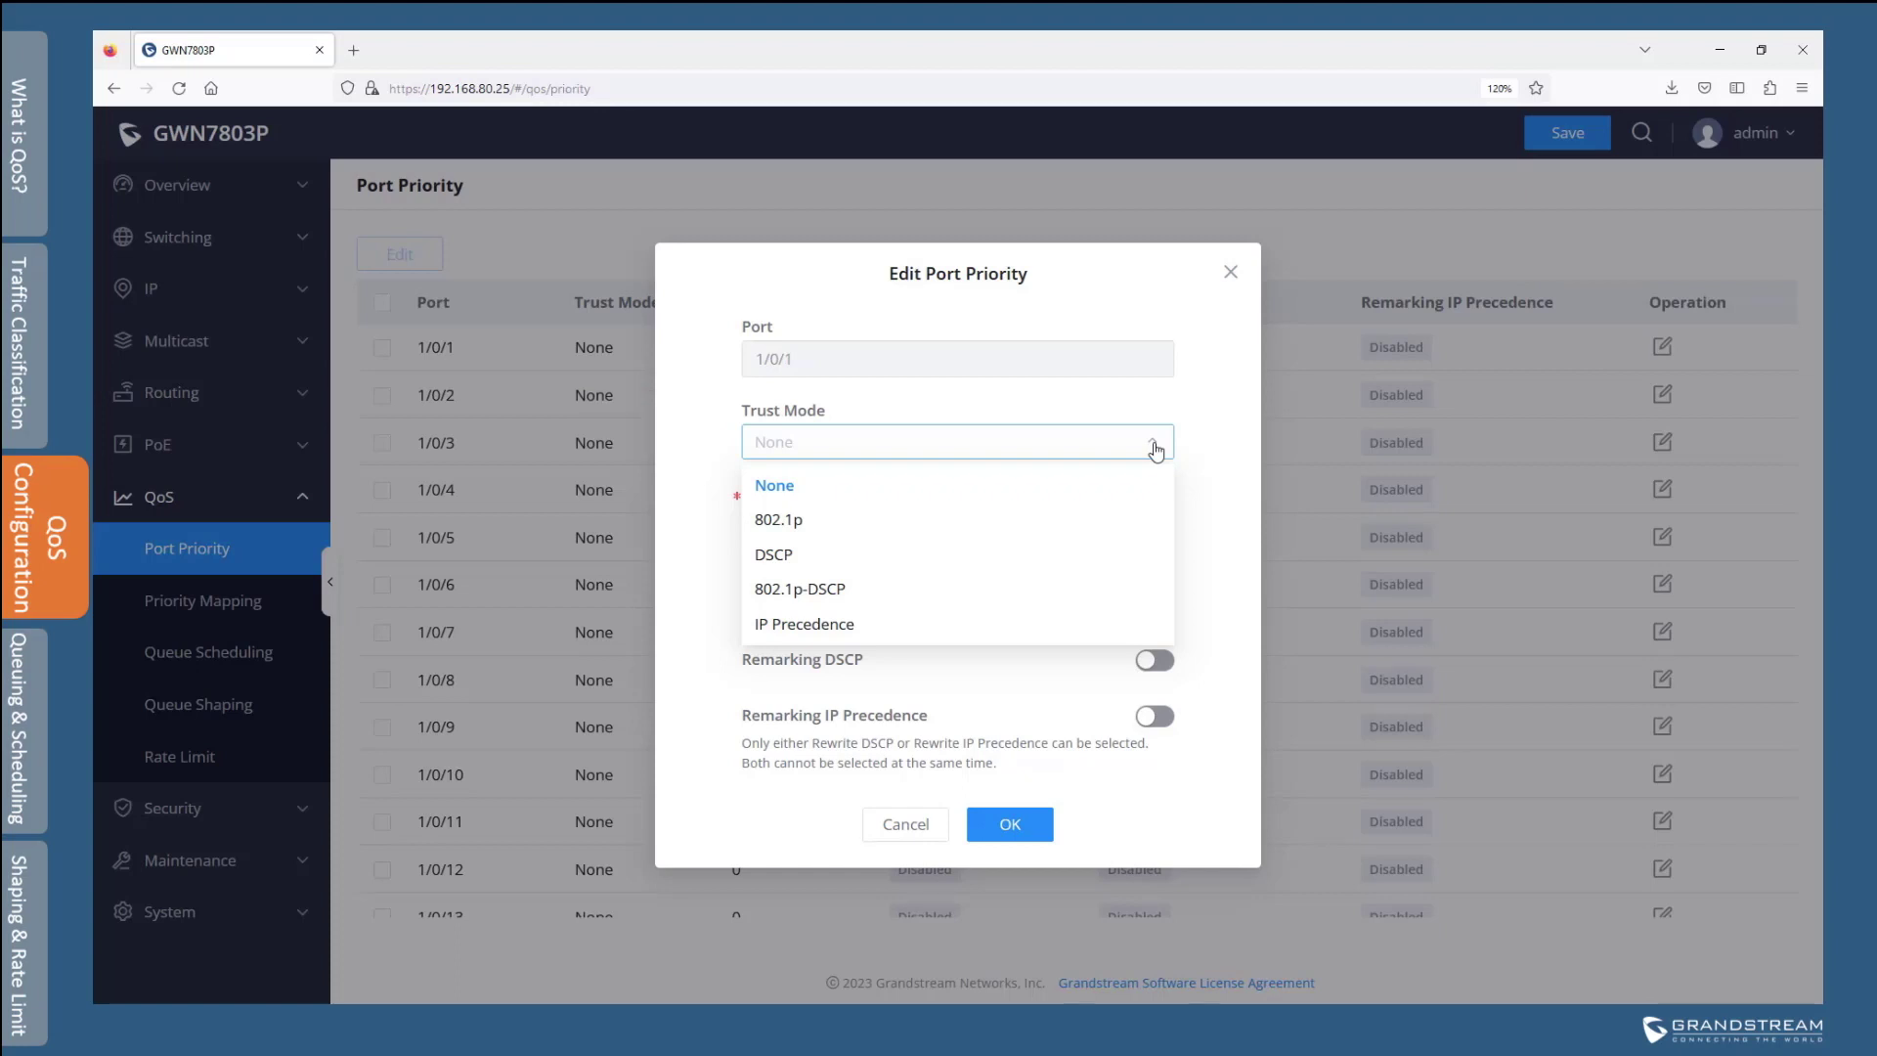
pyautogui.click(1156, 450)
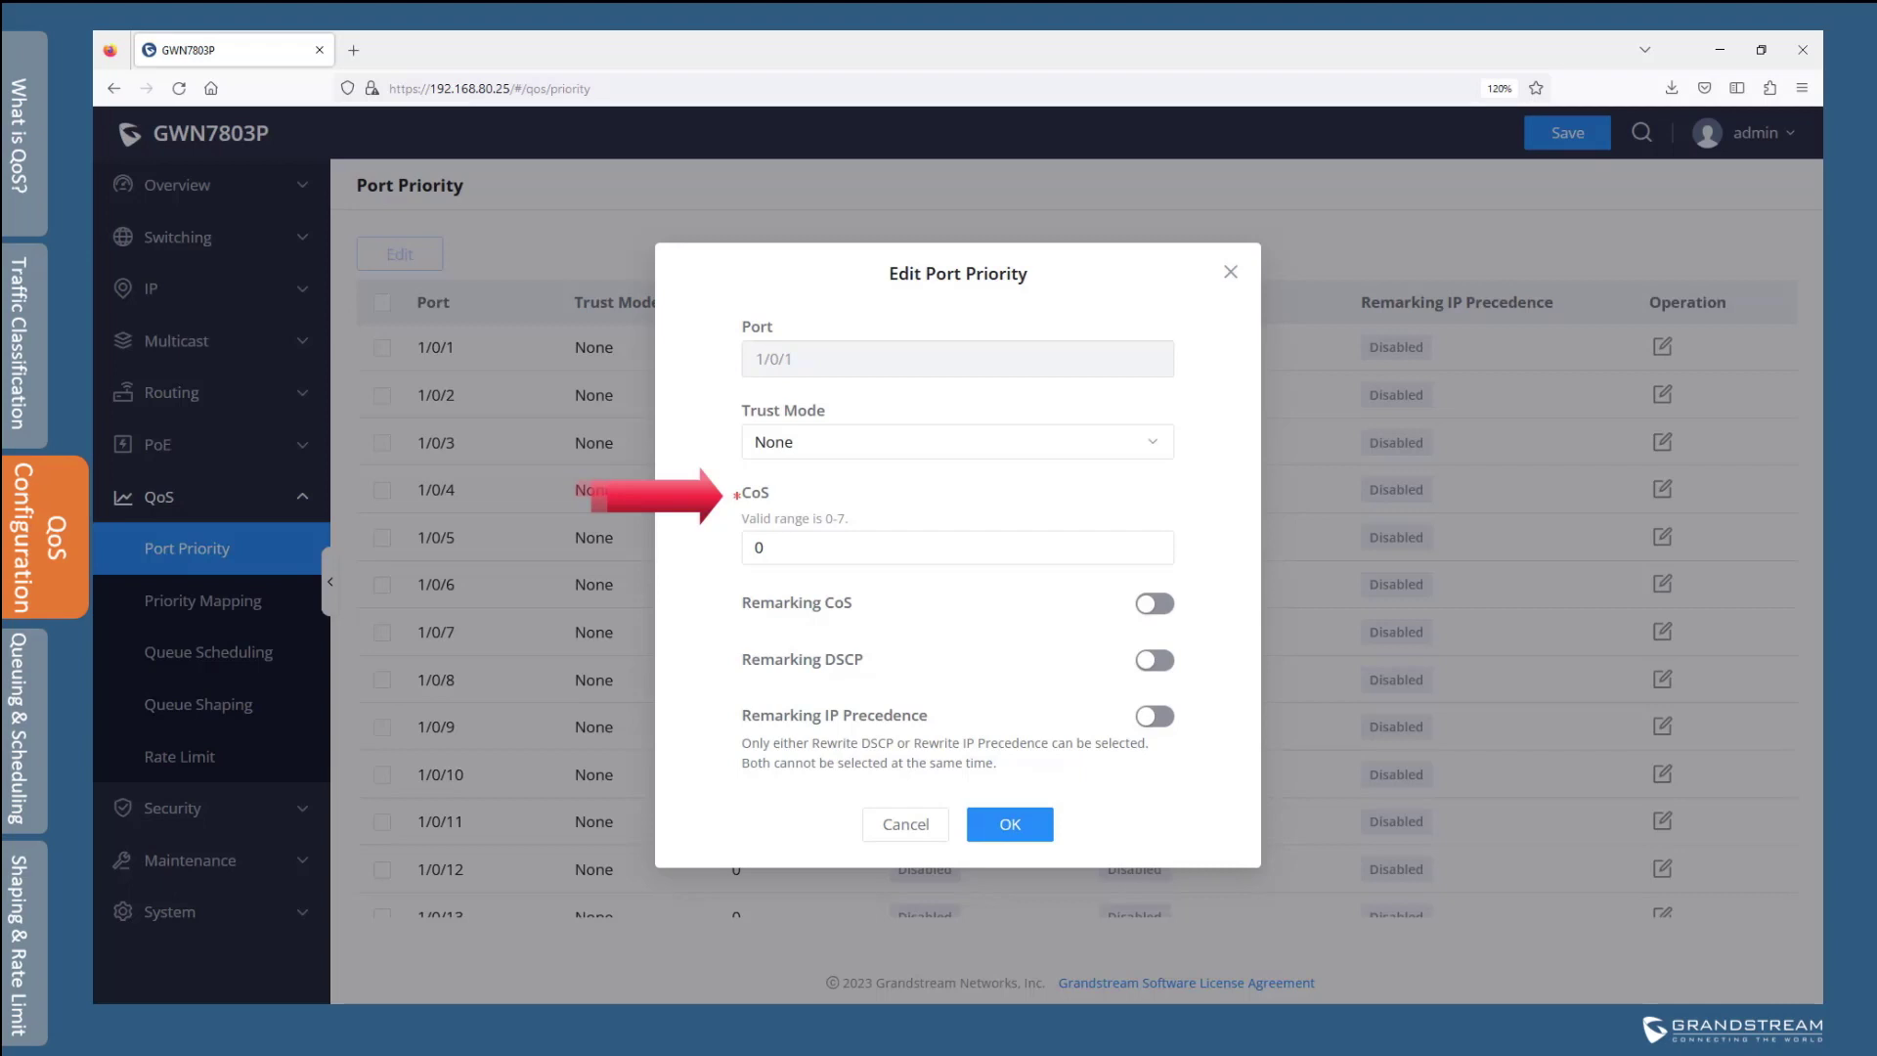
# Set port 1/0/1's CoS to 5, enable DSCP remarking, and apply
pyautogui.moveTo(772, 547); pyautogui.dragTo(697, 549)
pyautogui.write('5')
pyautogui.click(1227, 533)
pyautogui.click(1158, 661)
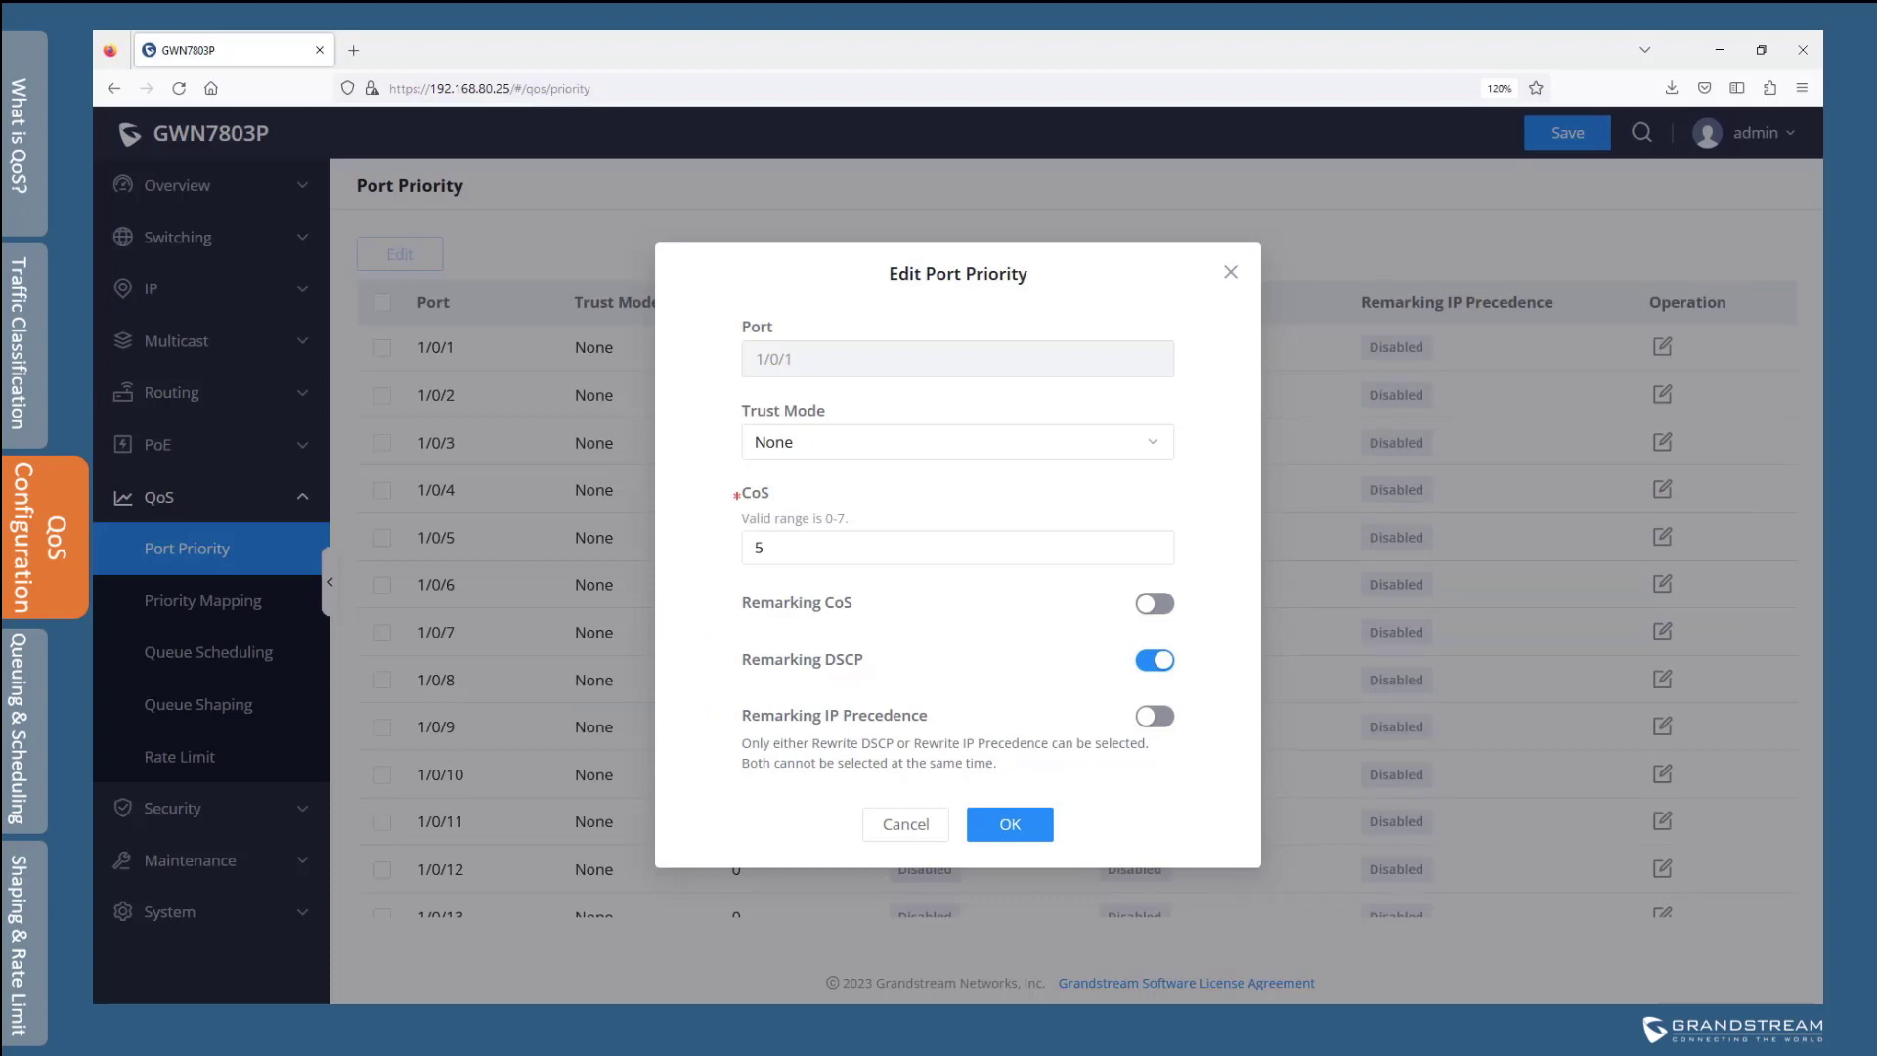
pyautogui.click(1010, 824)
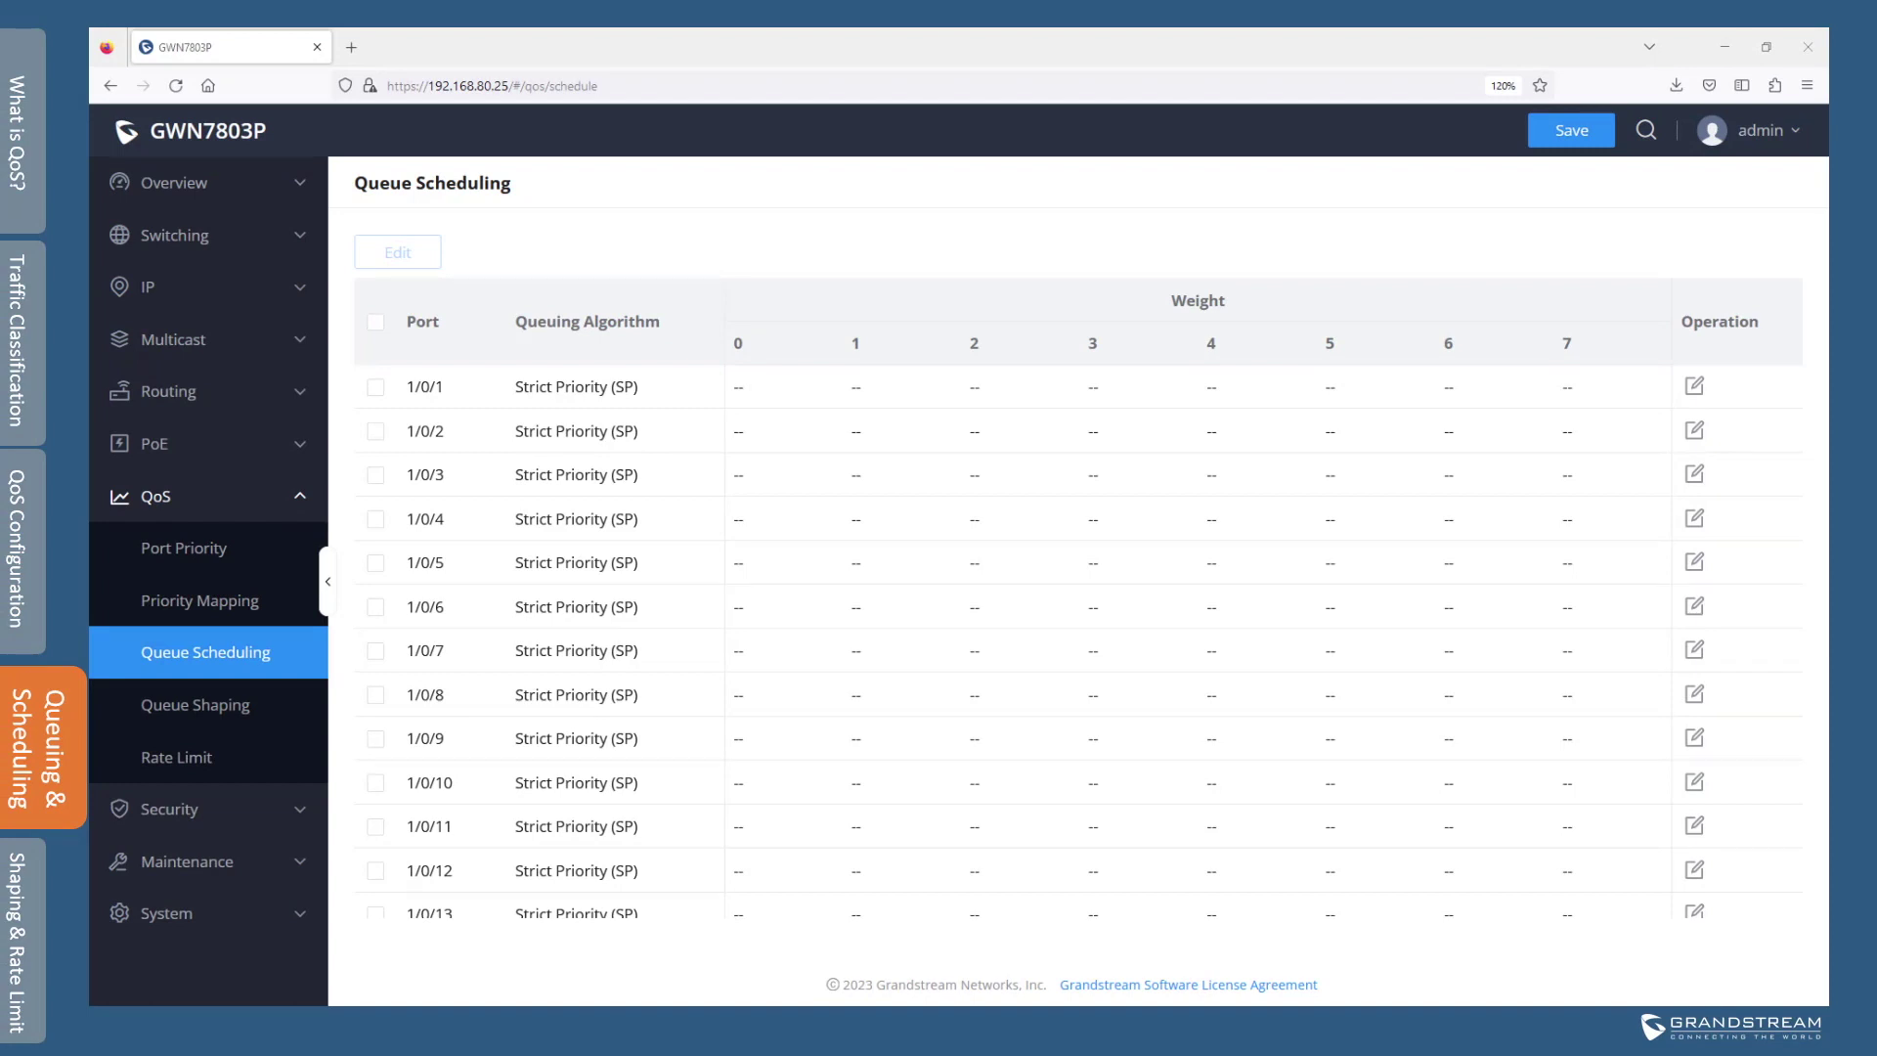
# Edit port 1/0/1's queue scheduling, leaving the algorithm at Strict Priority (SP)
pyautogui.click(1698, 390)
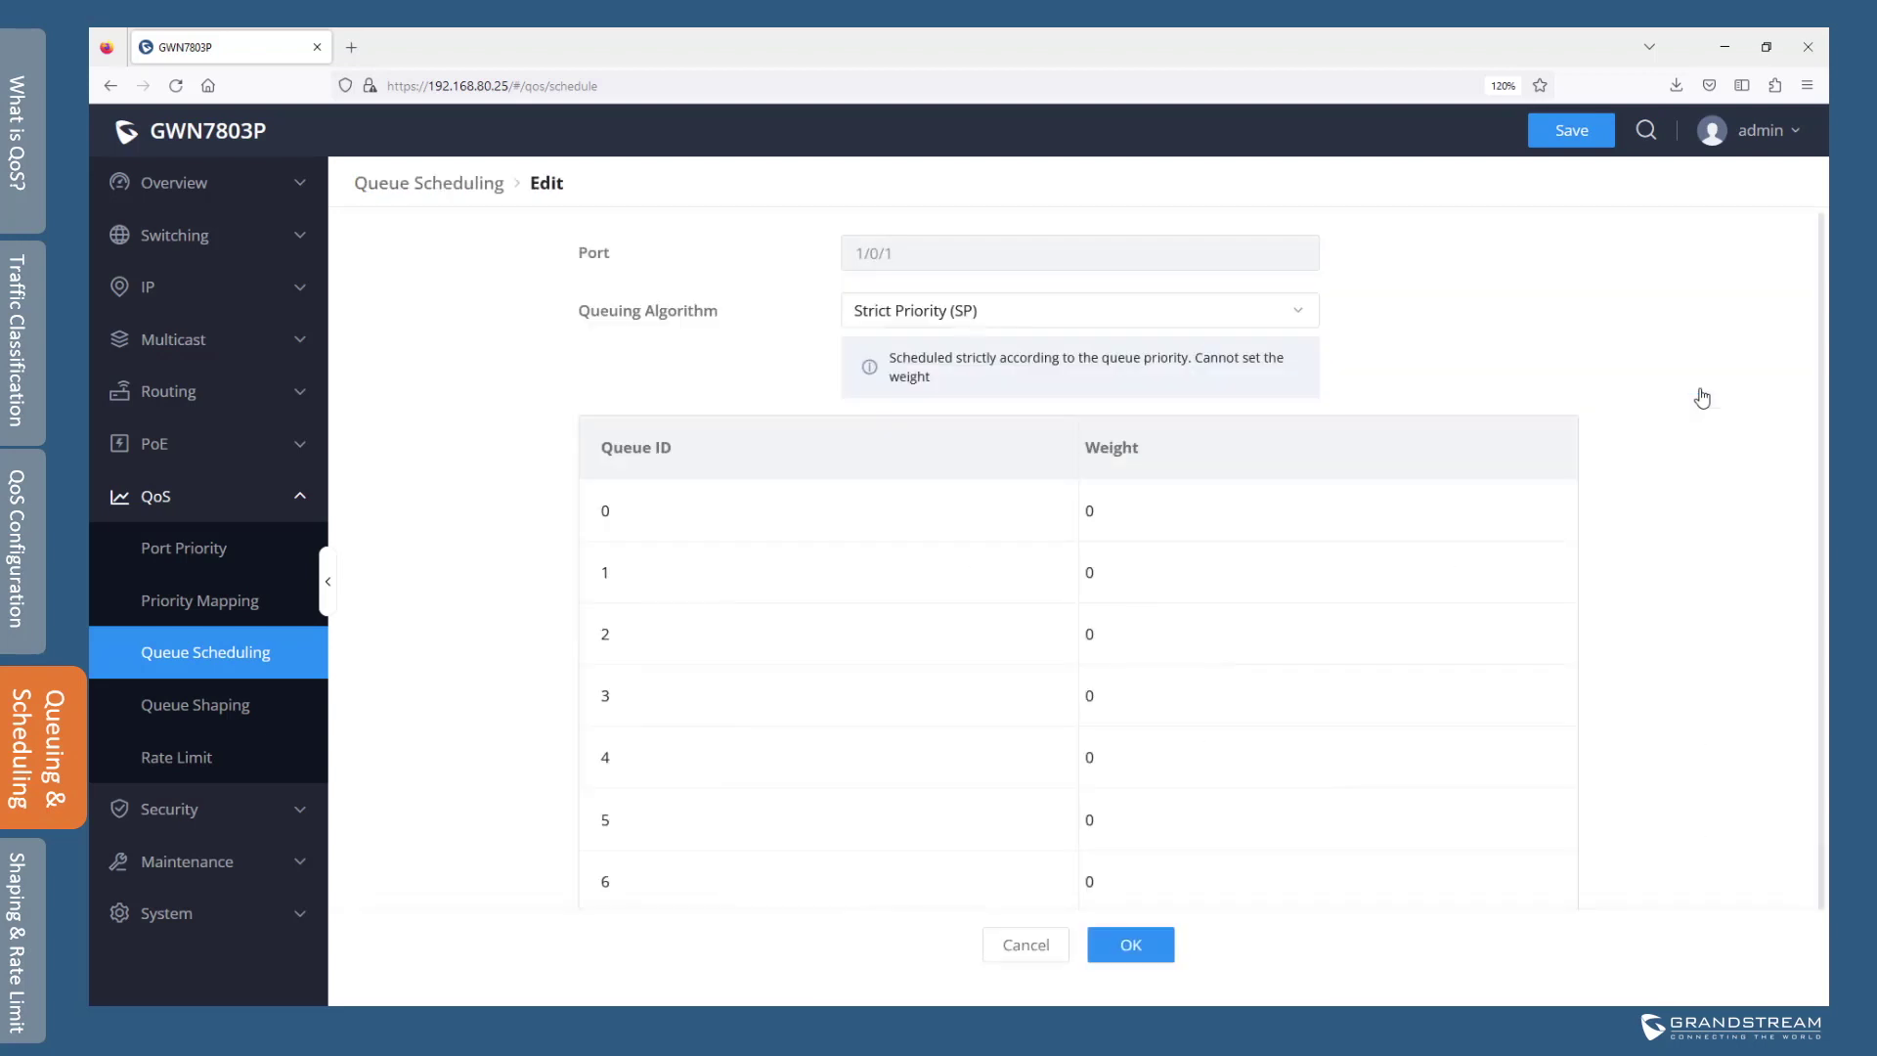
pyautogui.click(1294, 315)
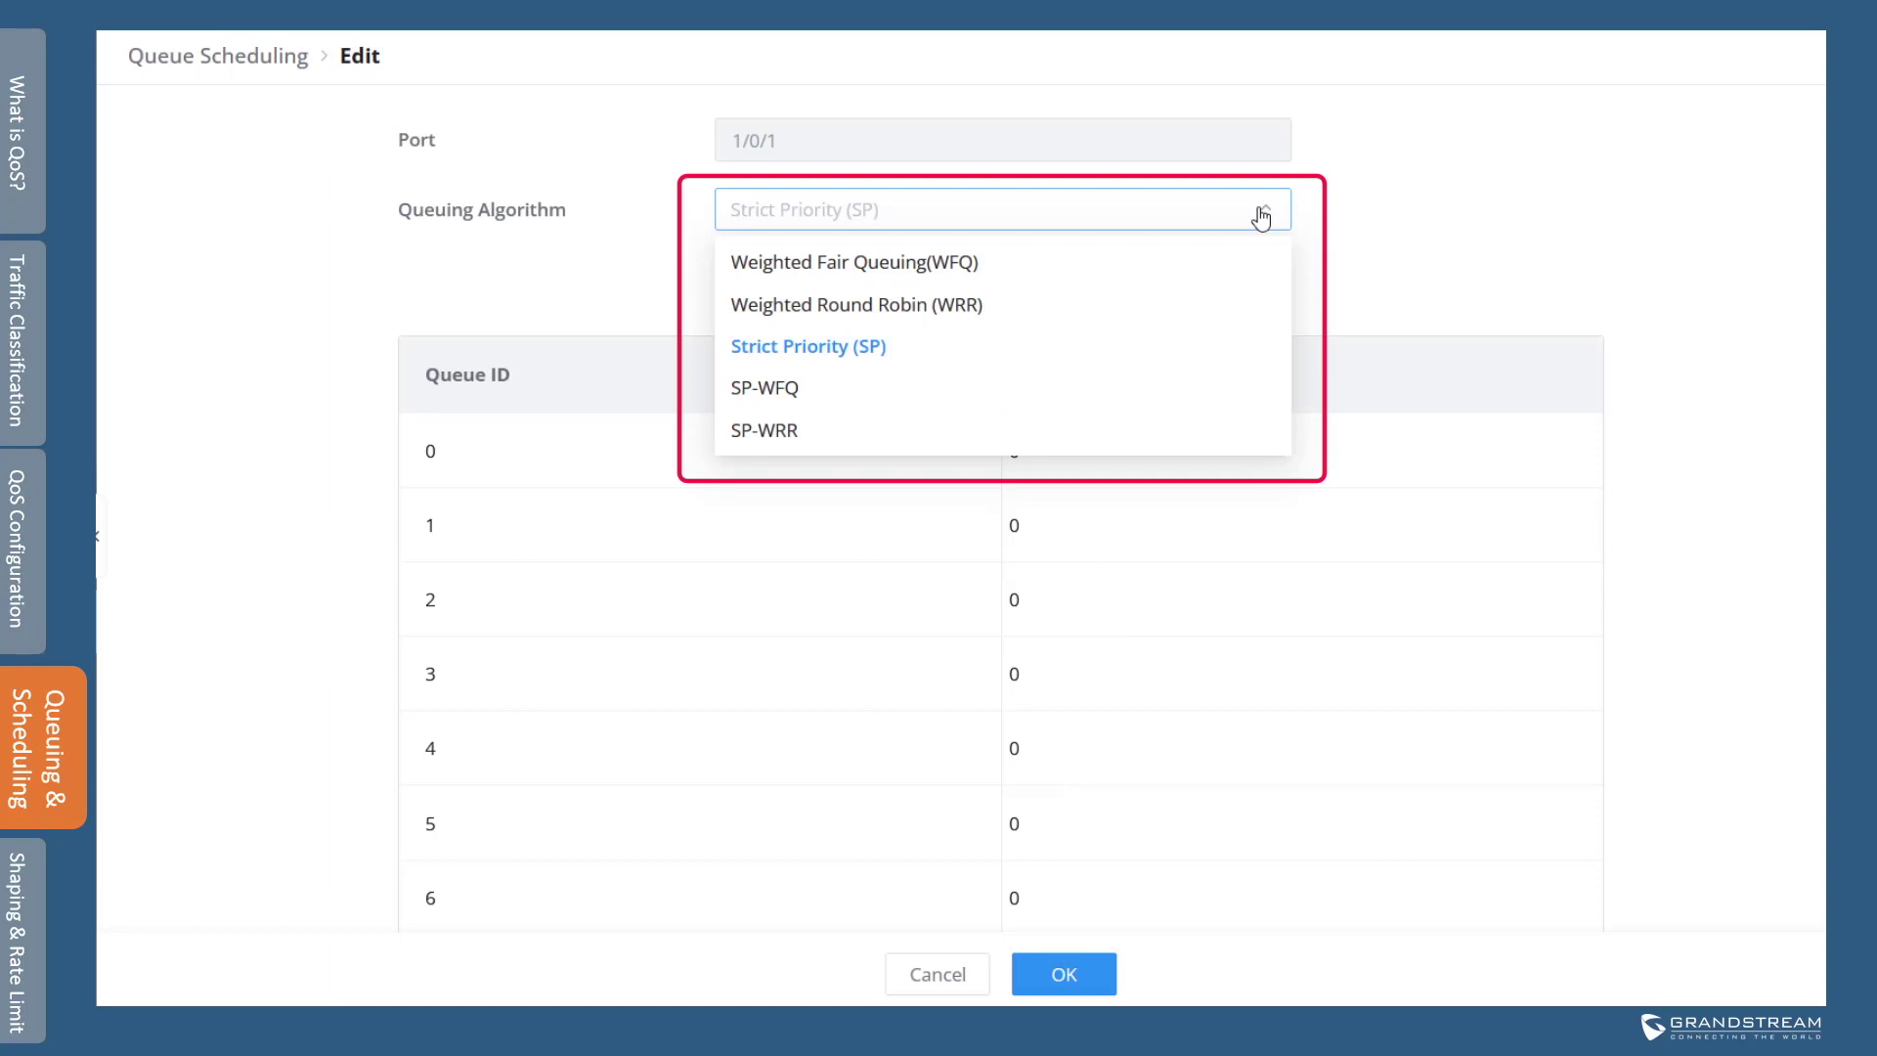
pyautogui.click(837, 350)
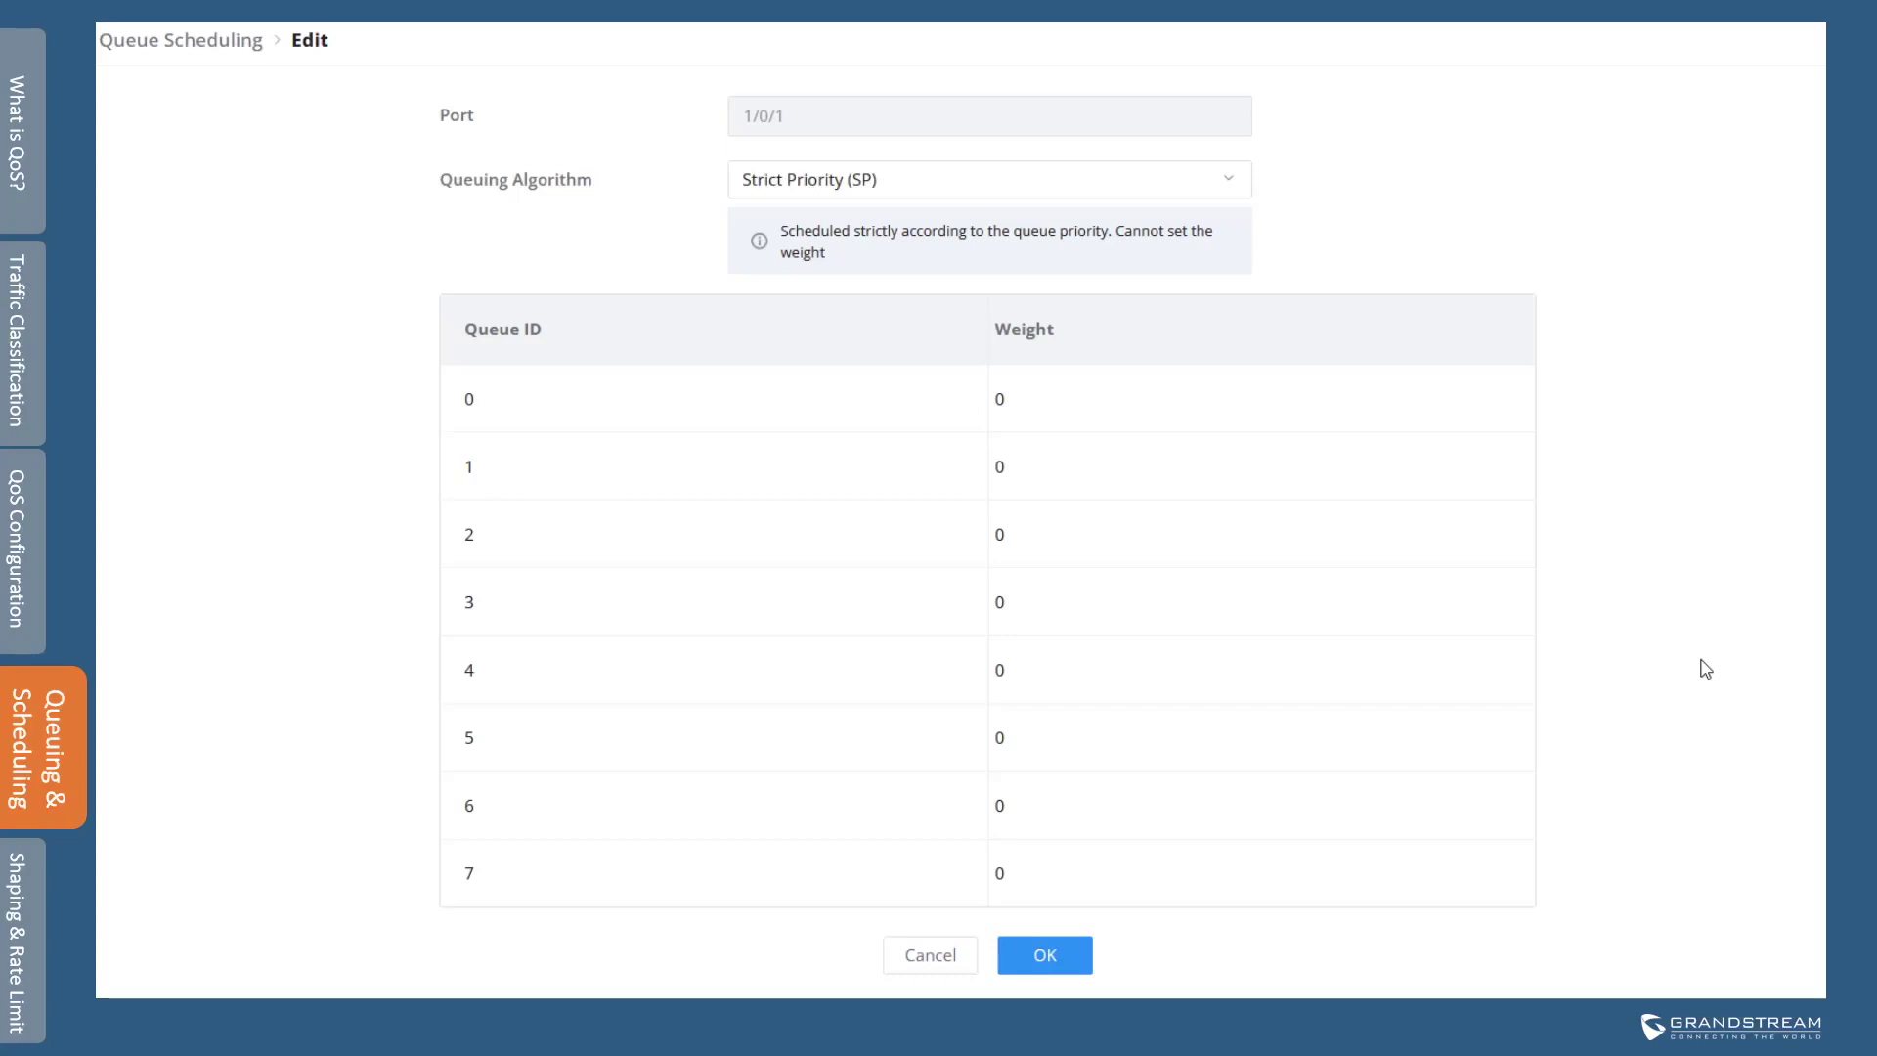
# Switch port 1/0/1 to WFQ, weighting queue 7 at 50 and queues 6 and 5 at 30
pyautogui.click(1048, 179)
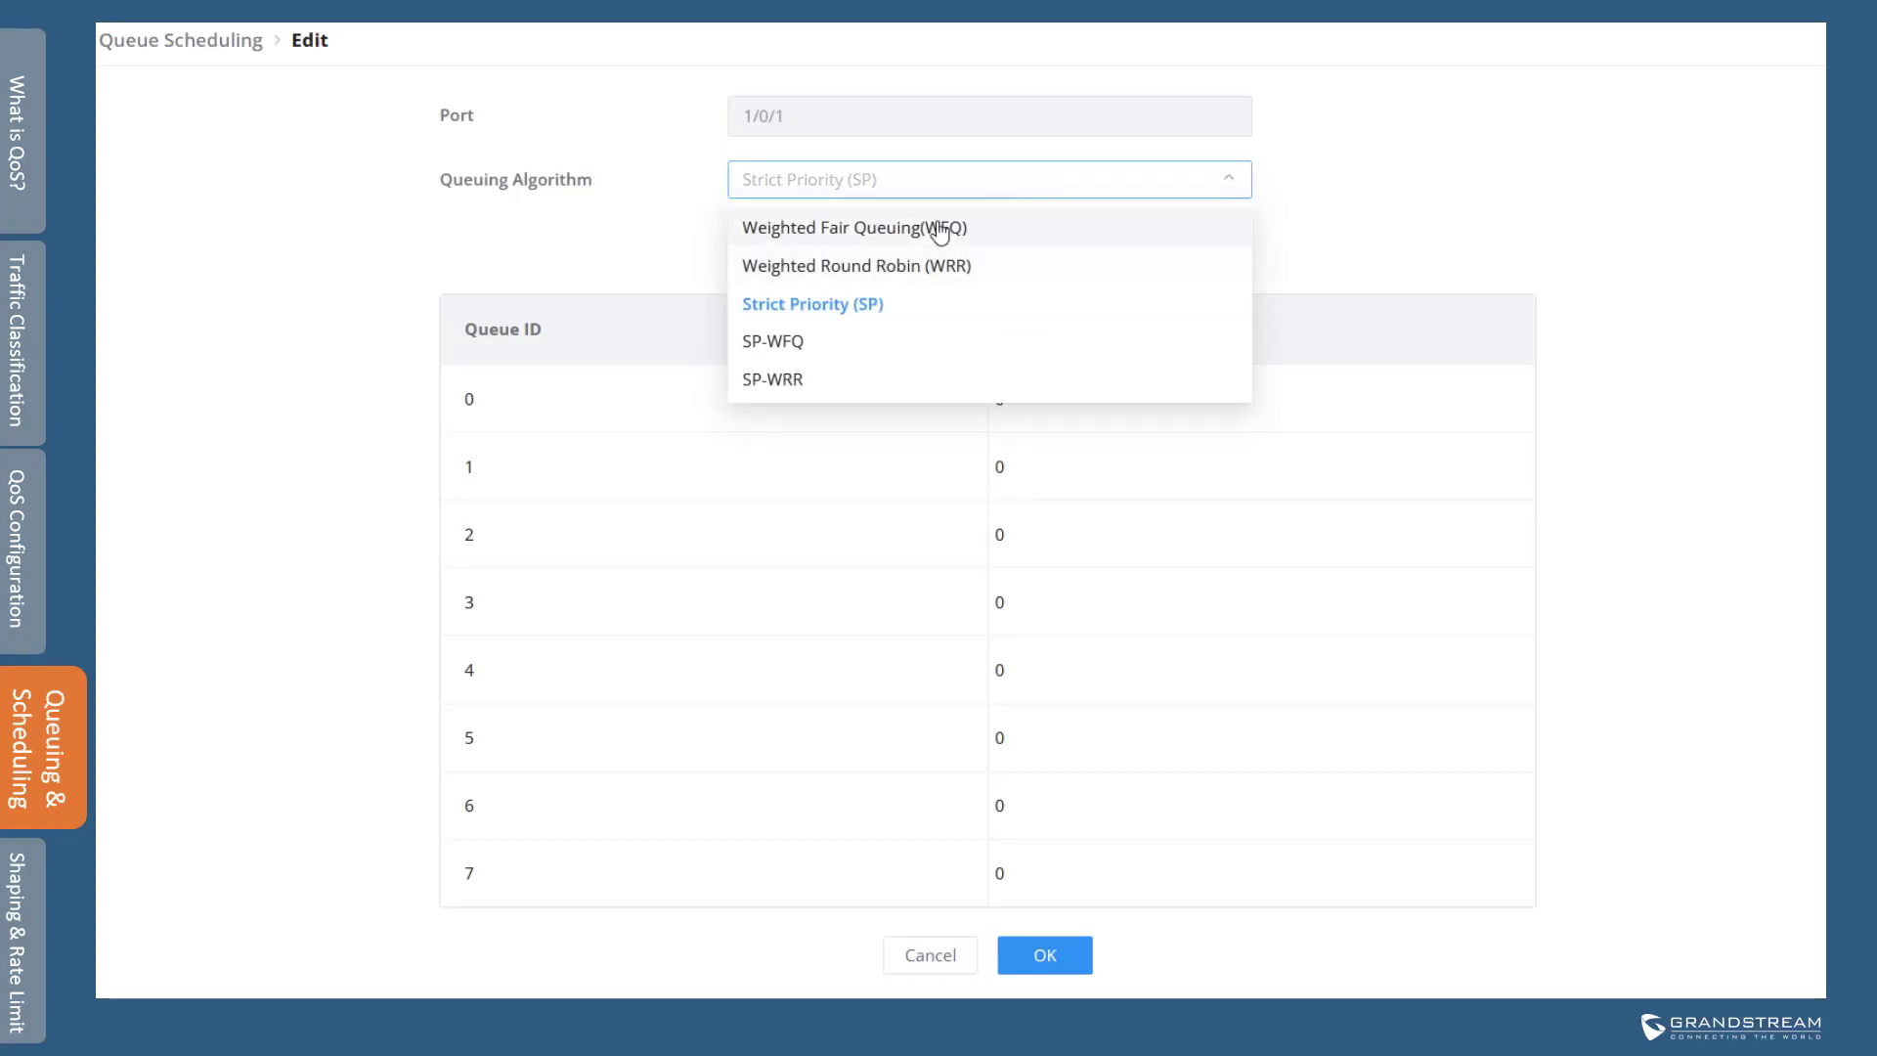
pyautogui.click(994, 234)
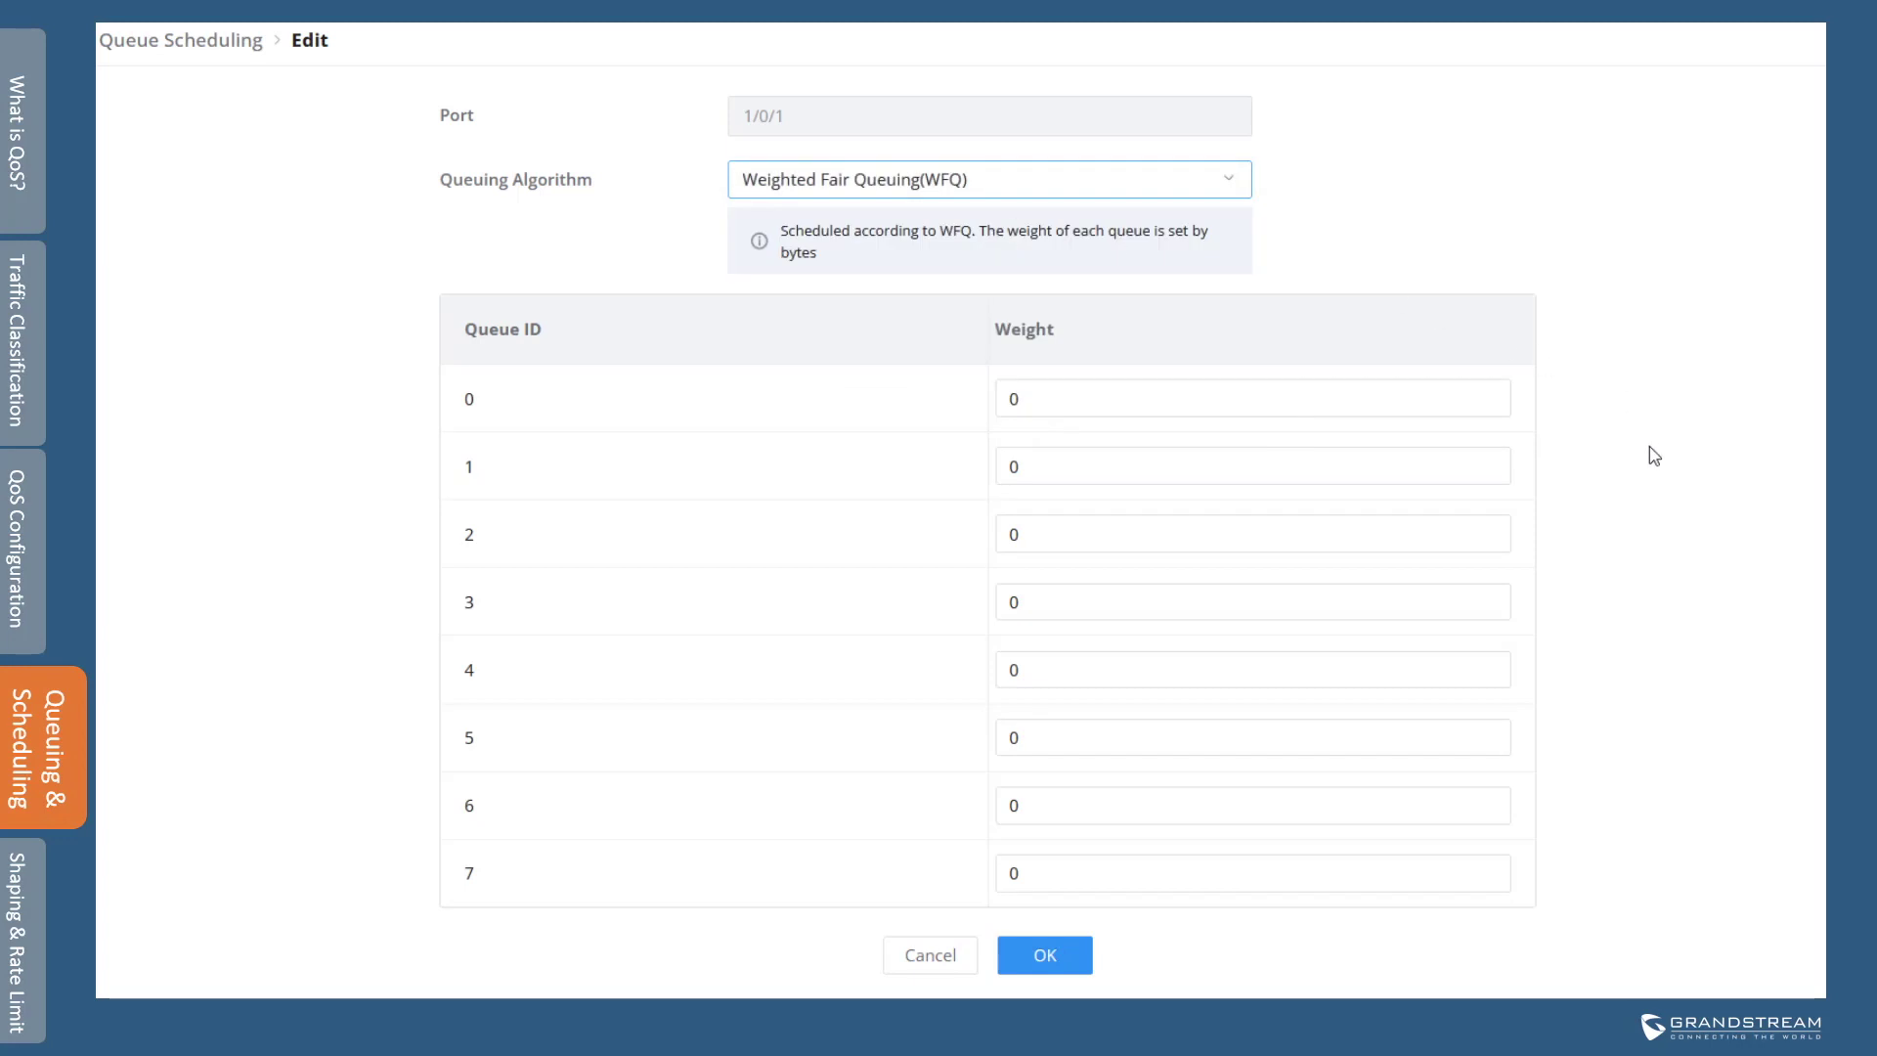
pyautogui.doubleClick(1013, 873)
pyautogui.write('50')
pyautogui.doubleClick(1067, 807)
pyautogui.write('30')
pyautogui.doubleClick(1076, 747)
pyautogui.write('30')
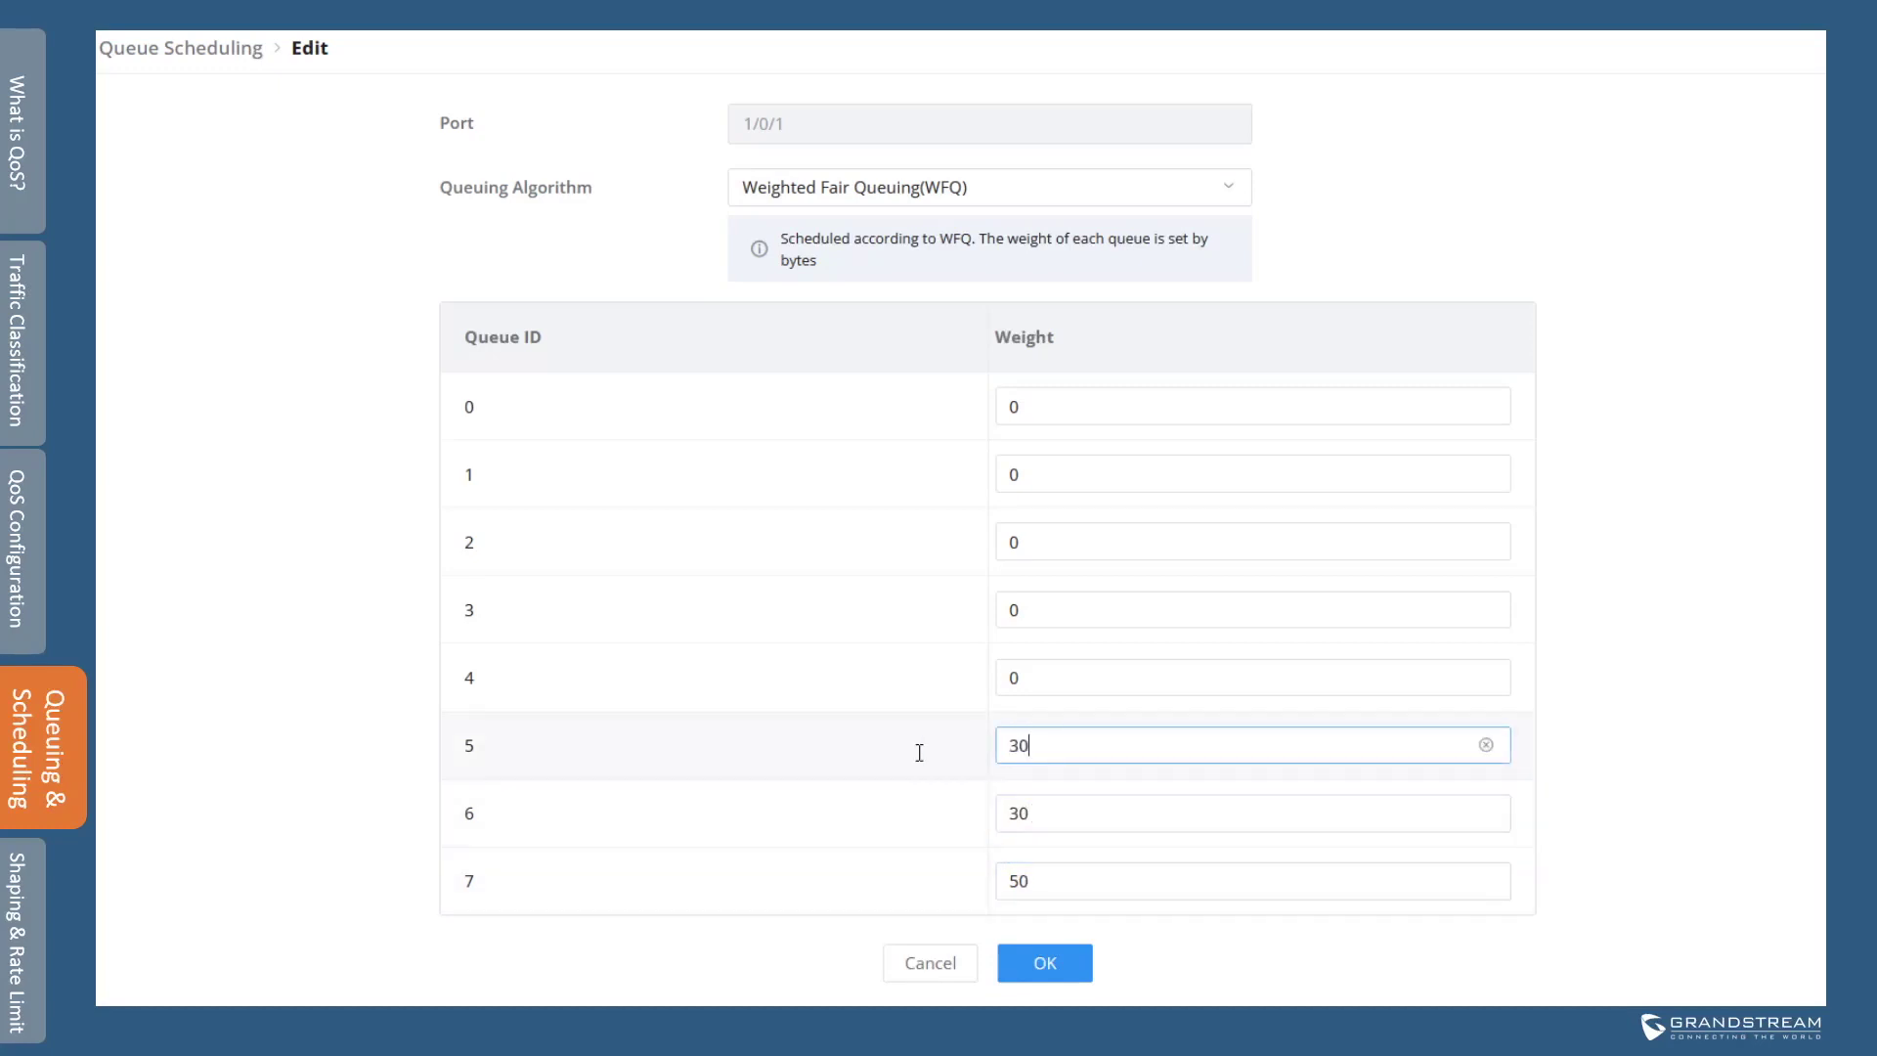
# Set the weights of queues 4, 3, 2, 1 and 0 to 10
pyautogui.doubleClick(1012, 677)
pyautogui.write('10')
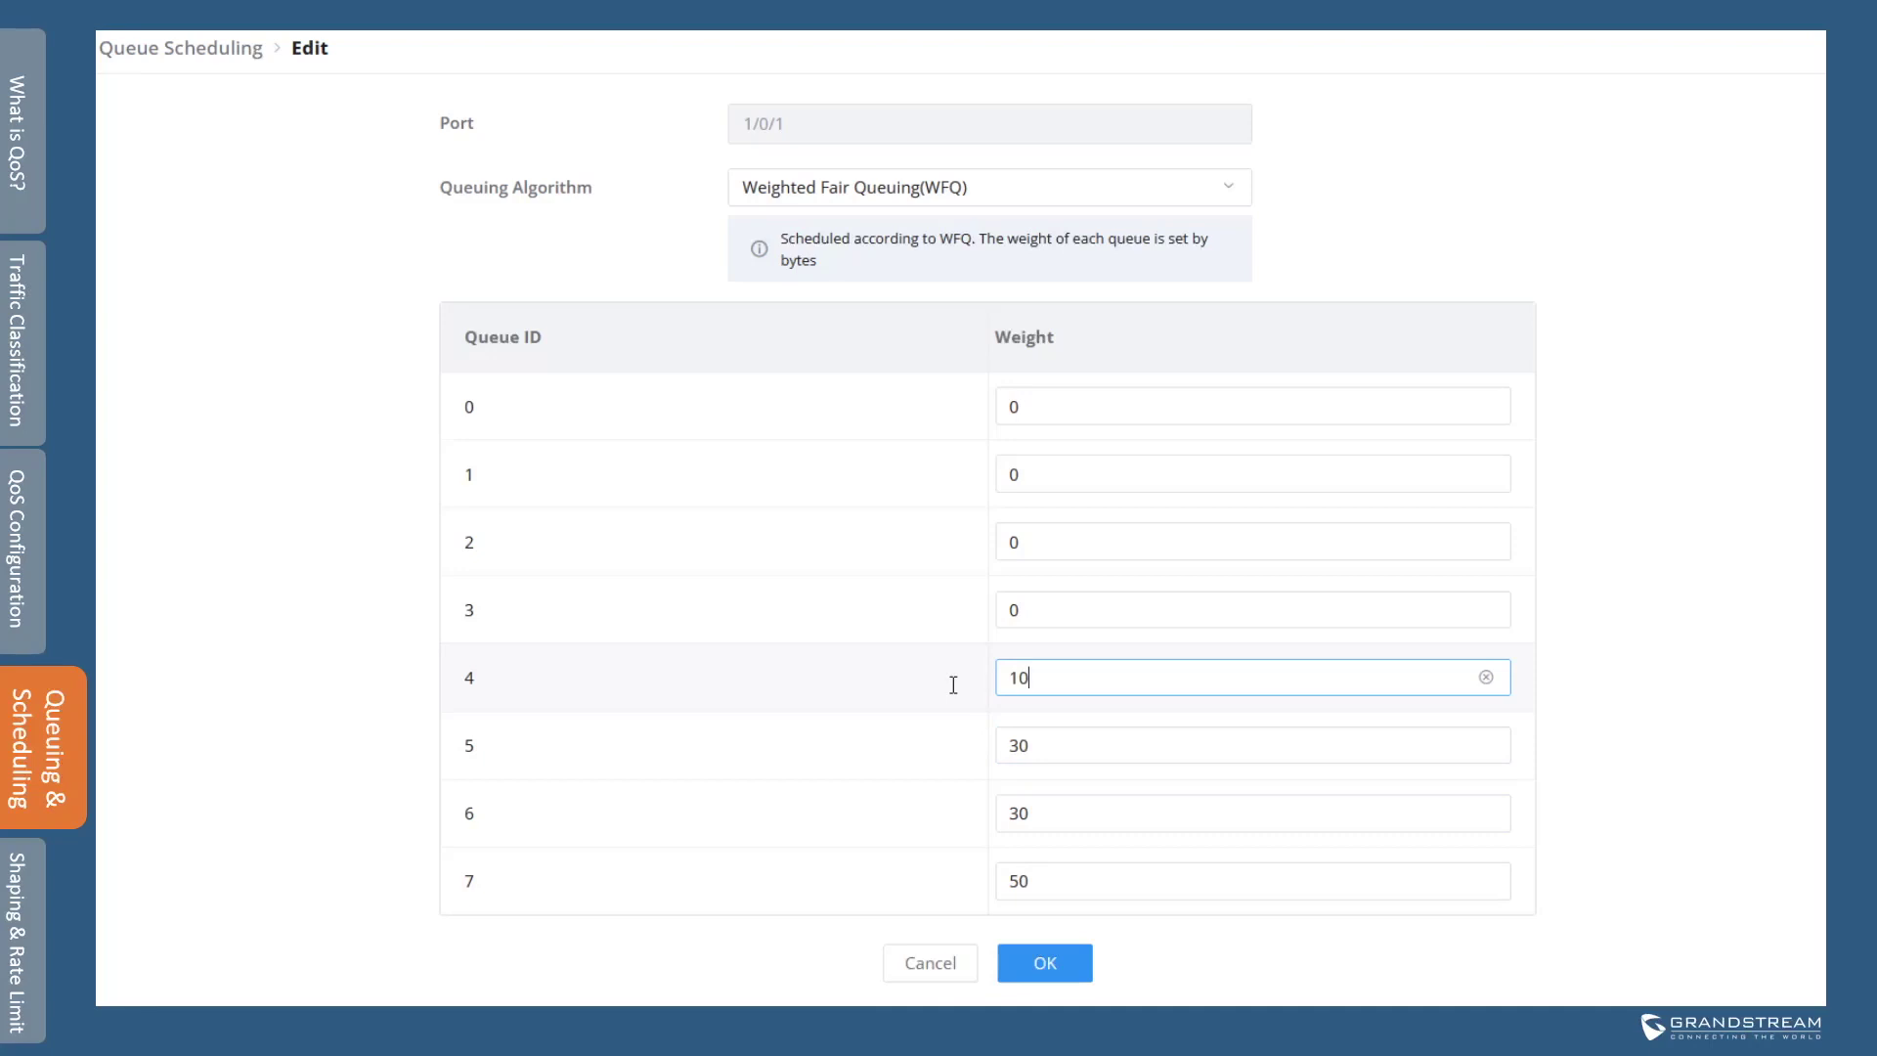
pyautogui.doubleClick(1076, 609)
pyautogui.press('BackSpace')
pyautogui.write('10')
pyautogui.doubleClick(1085, 538)
pyautogui.write('10')
pyautogui.doubleClick(1017, 475)
pyautogui.write('10')
pyautogui.doubleClick(1042, 406)
pyautogui.write('10')
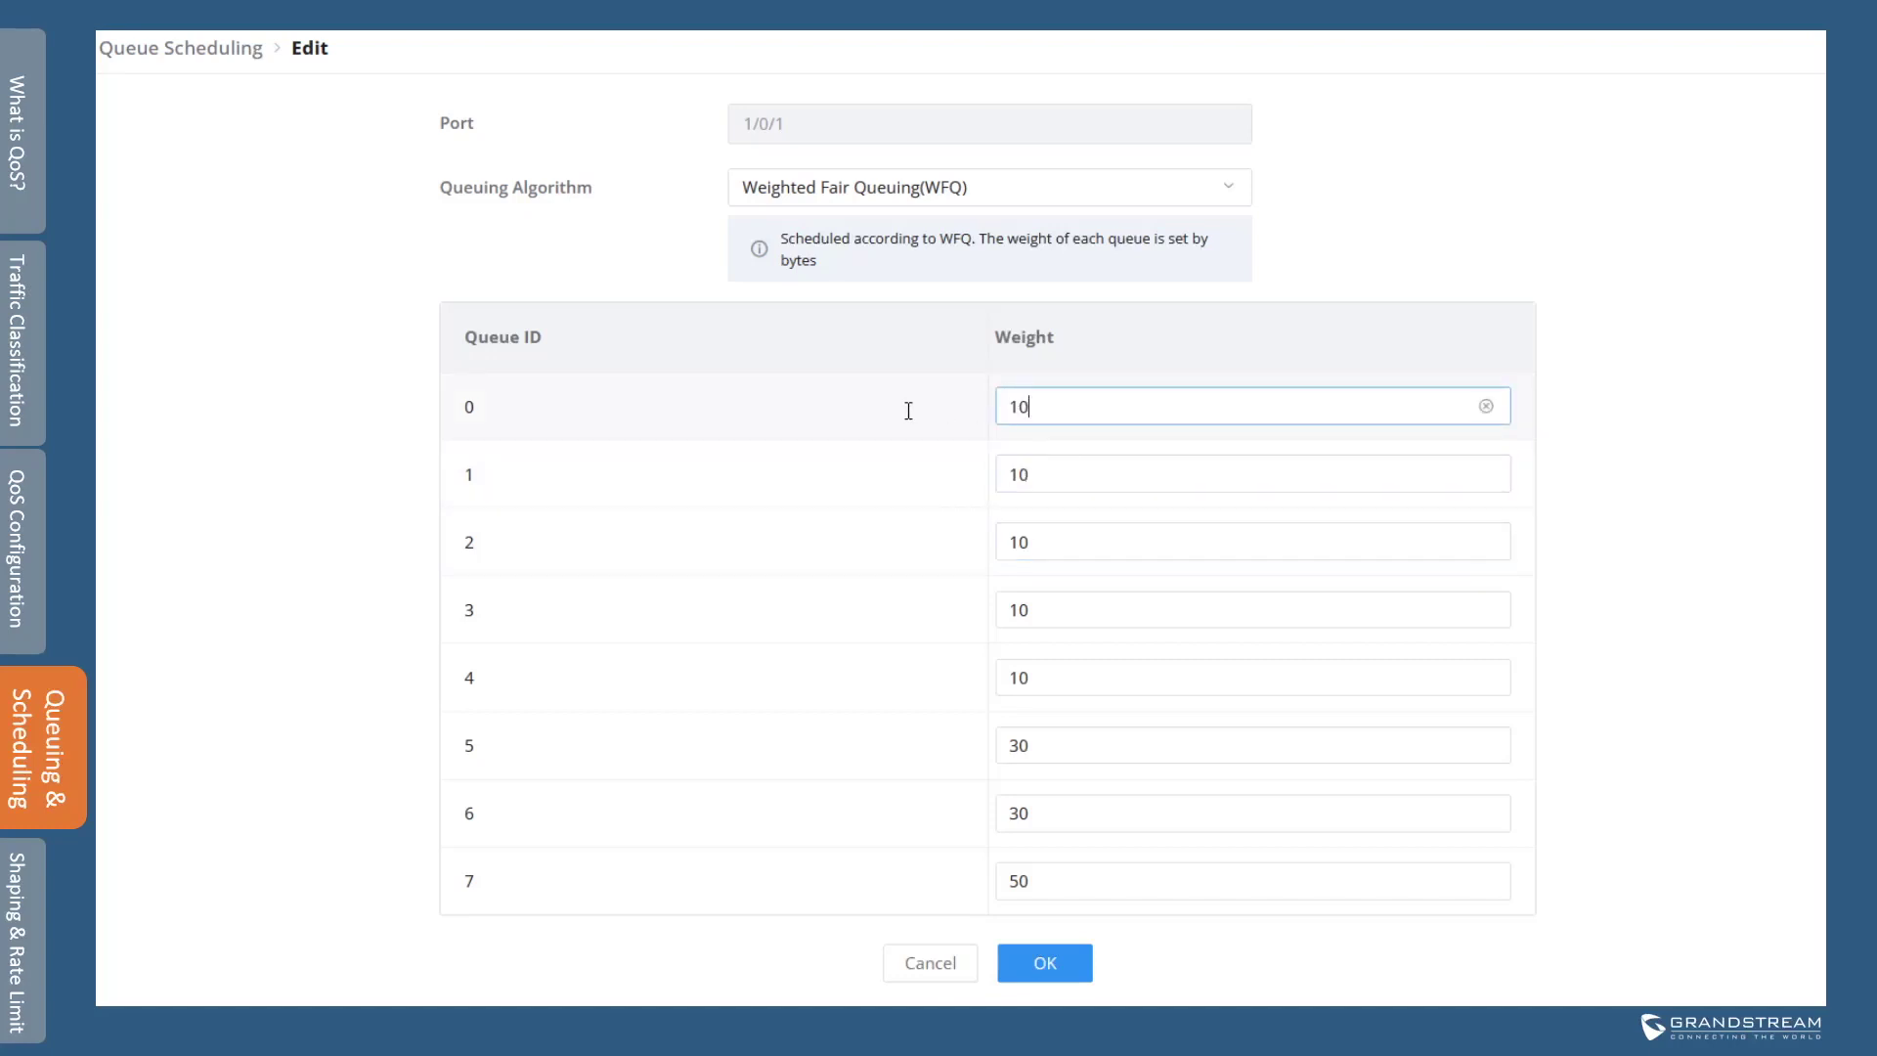
pyautogui.click(1729, 450)
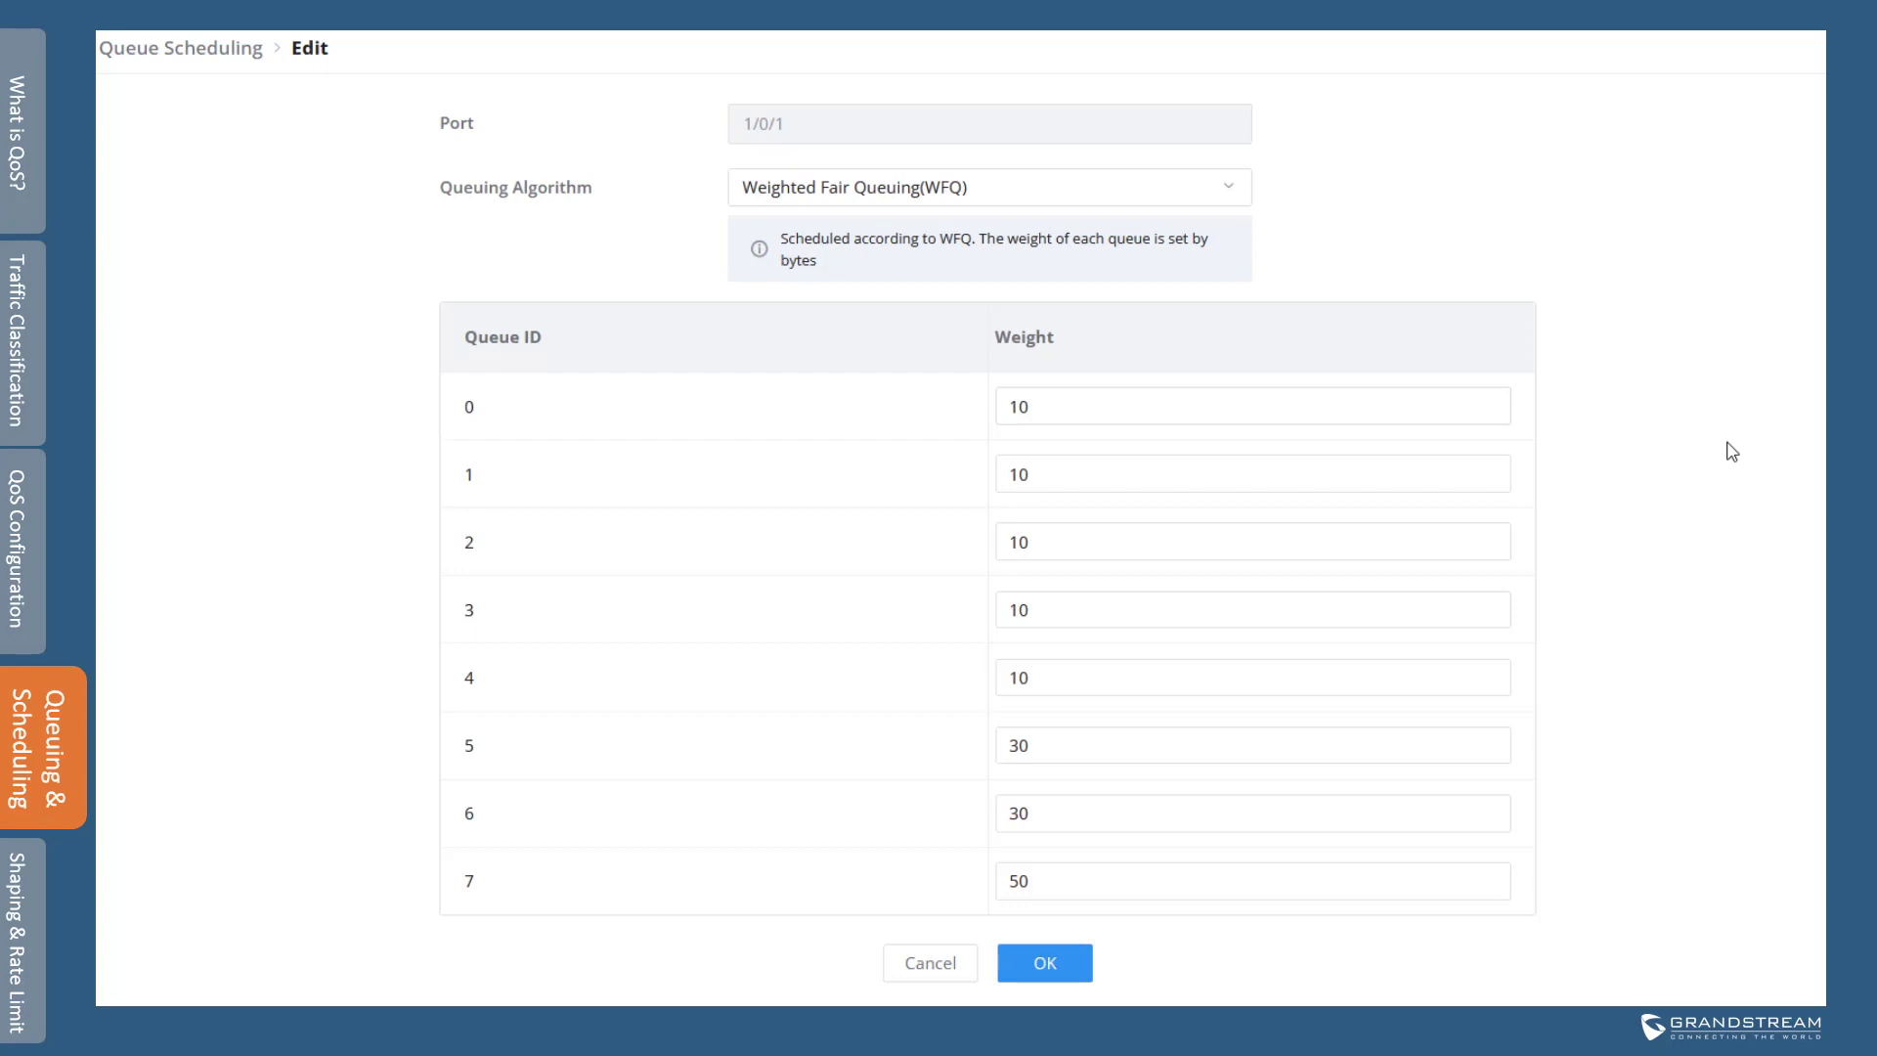
# Change port 1/0/1's queuing algorithm to Weighted Round Robin (WRR)
pyautogui.click(1058, 190)
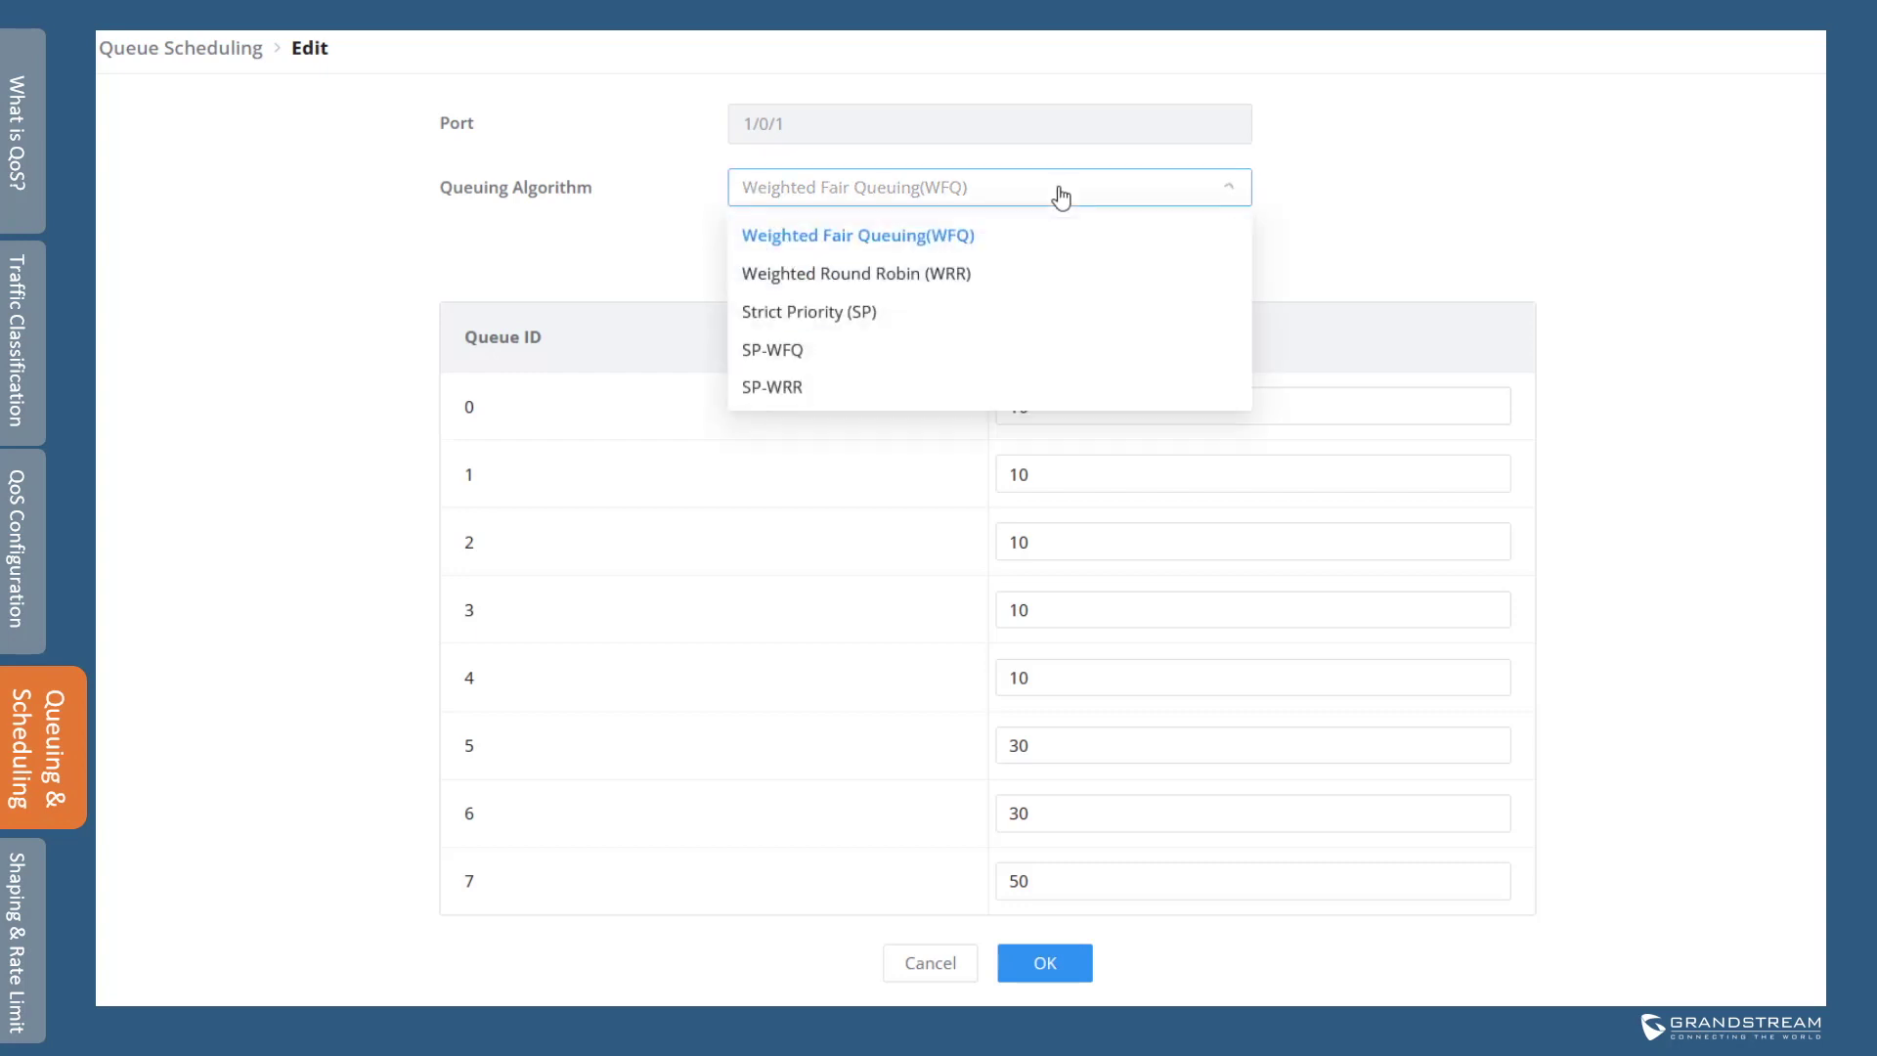
pyautogui.click(913, 278)
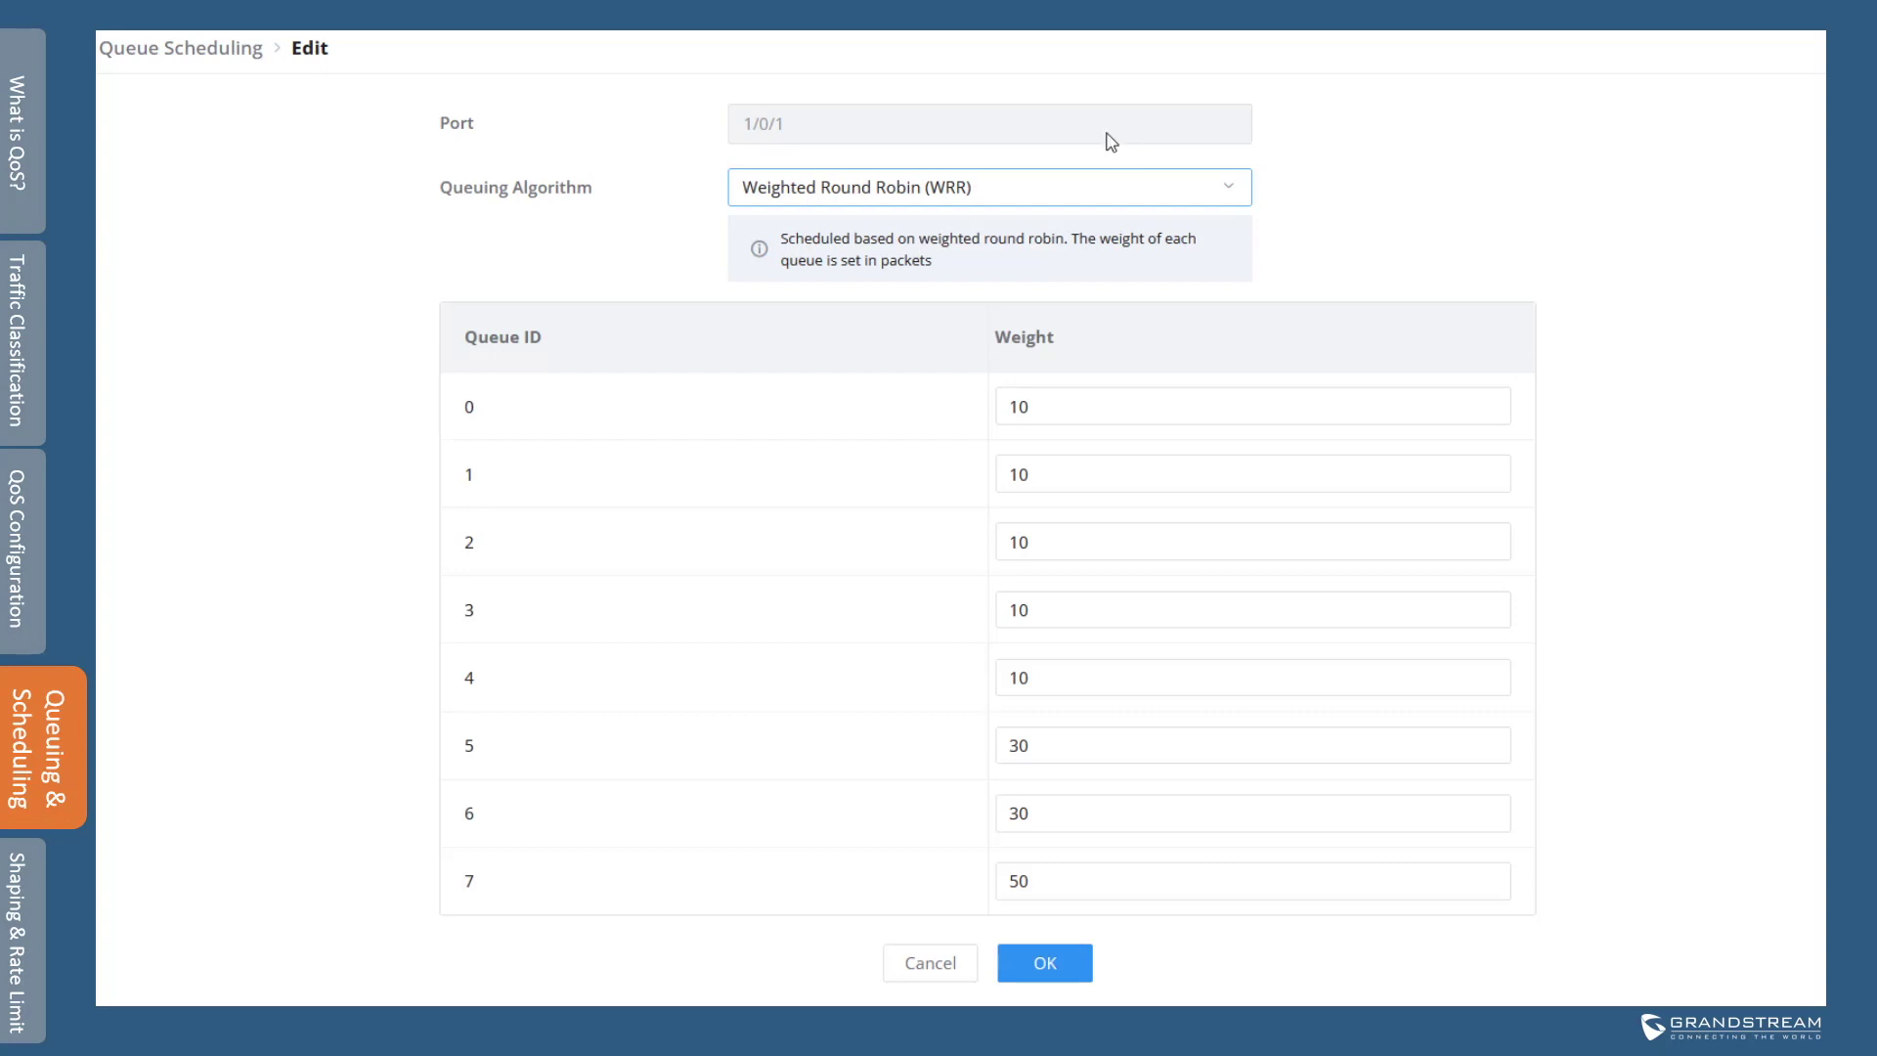
pyautogui.click(1038, 206)
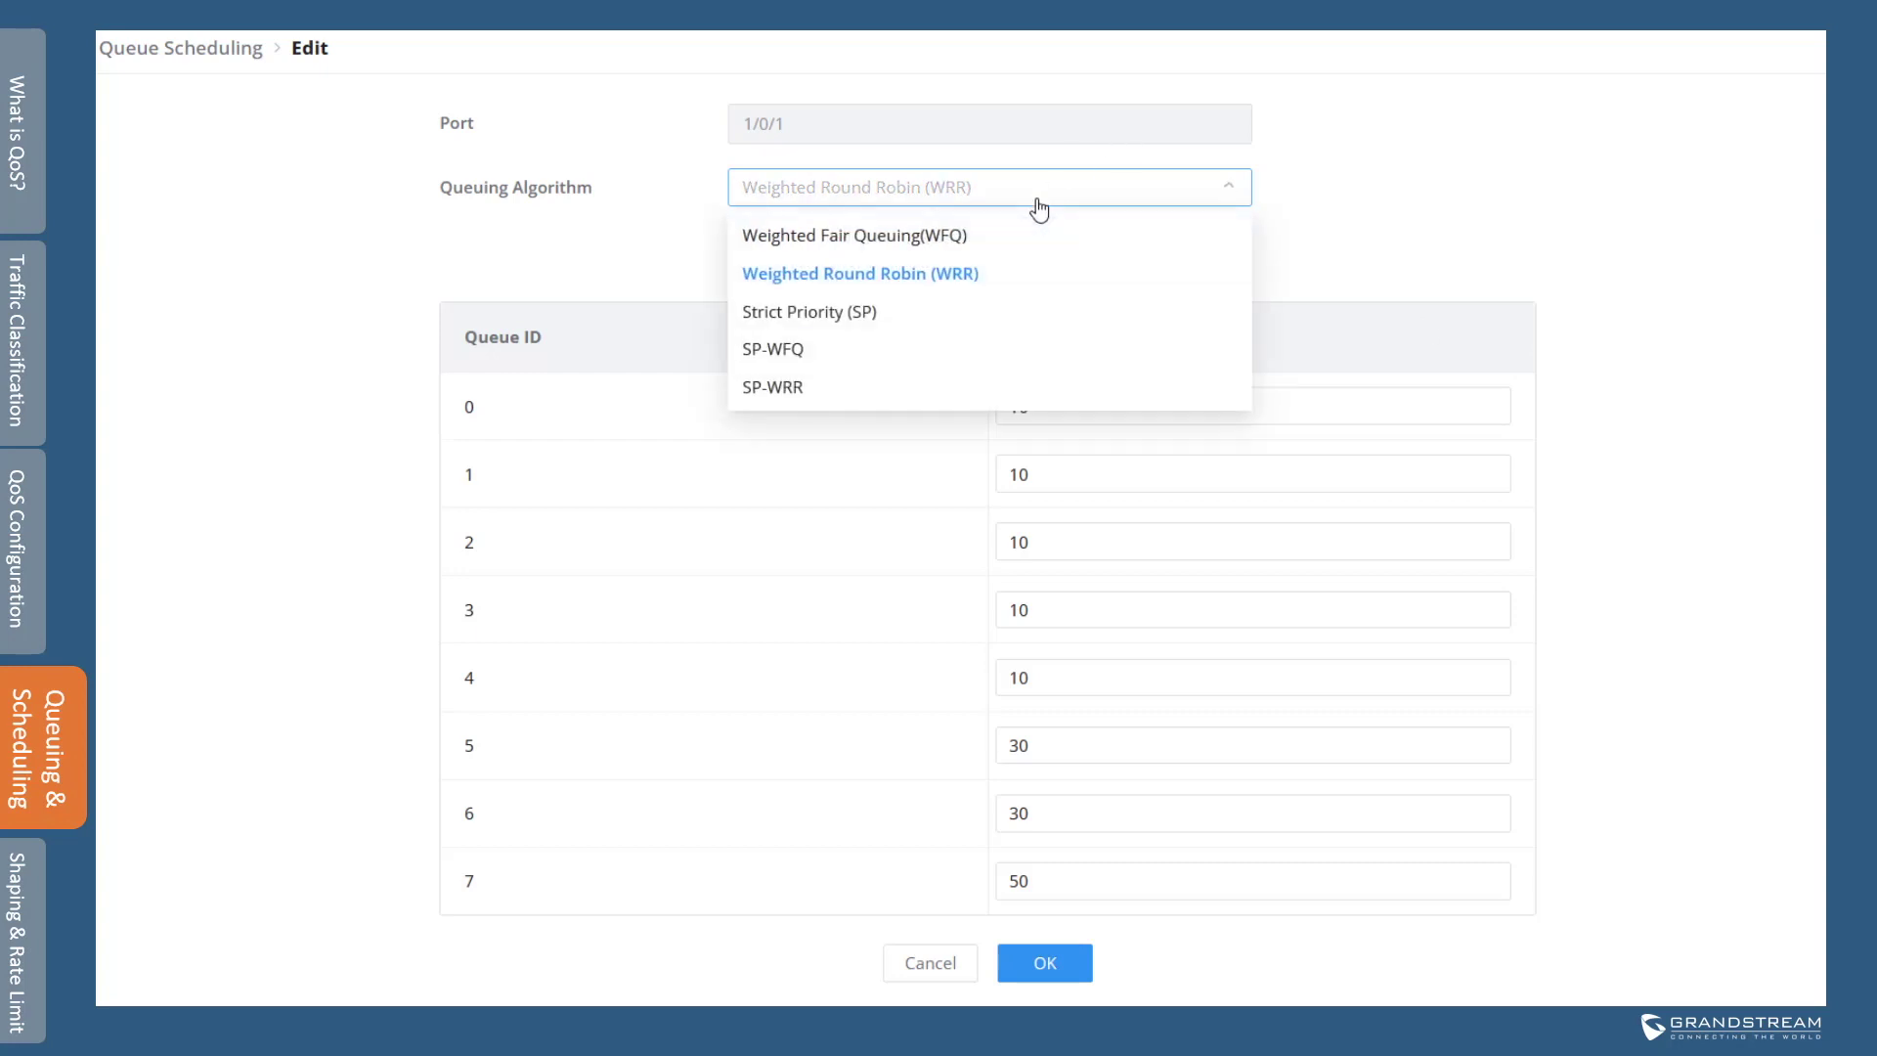
# Choose SP-WFQ and set the weights of queues 7, 6 and 5 to 0
pyautogui.click(881, 352)
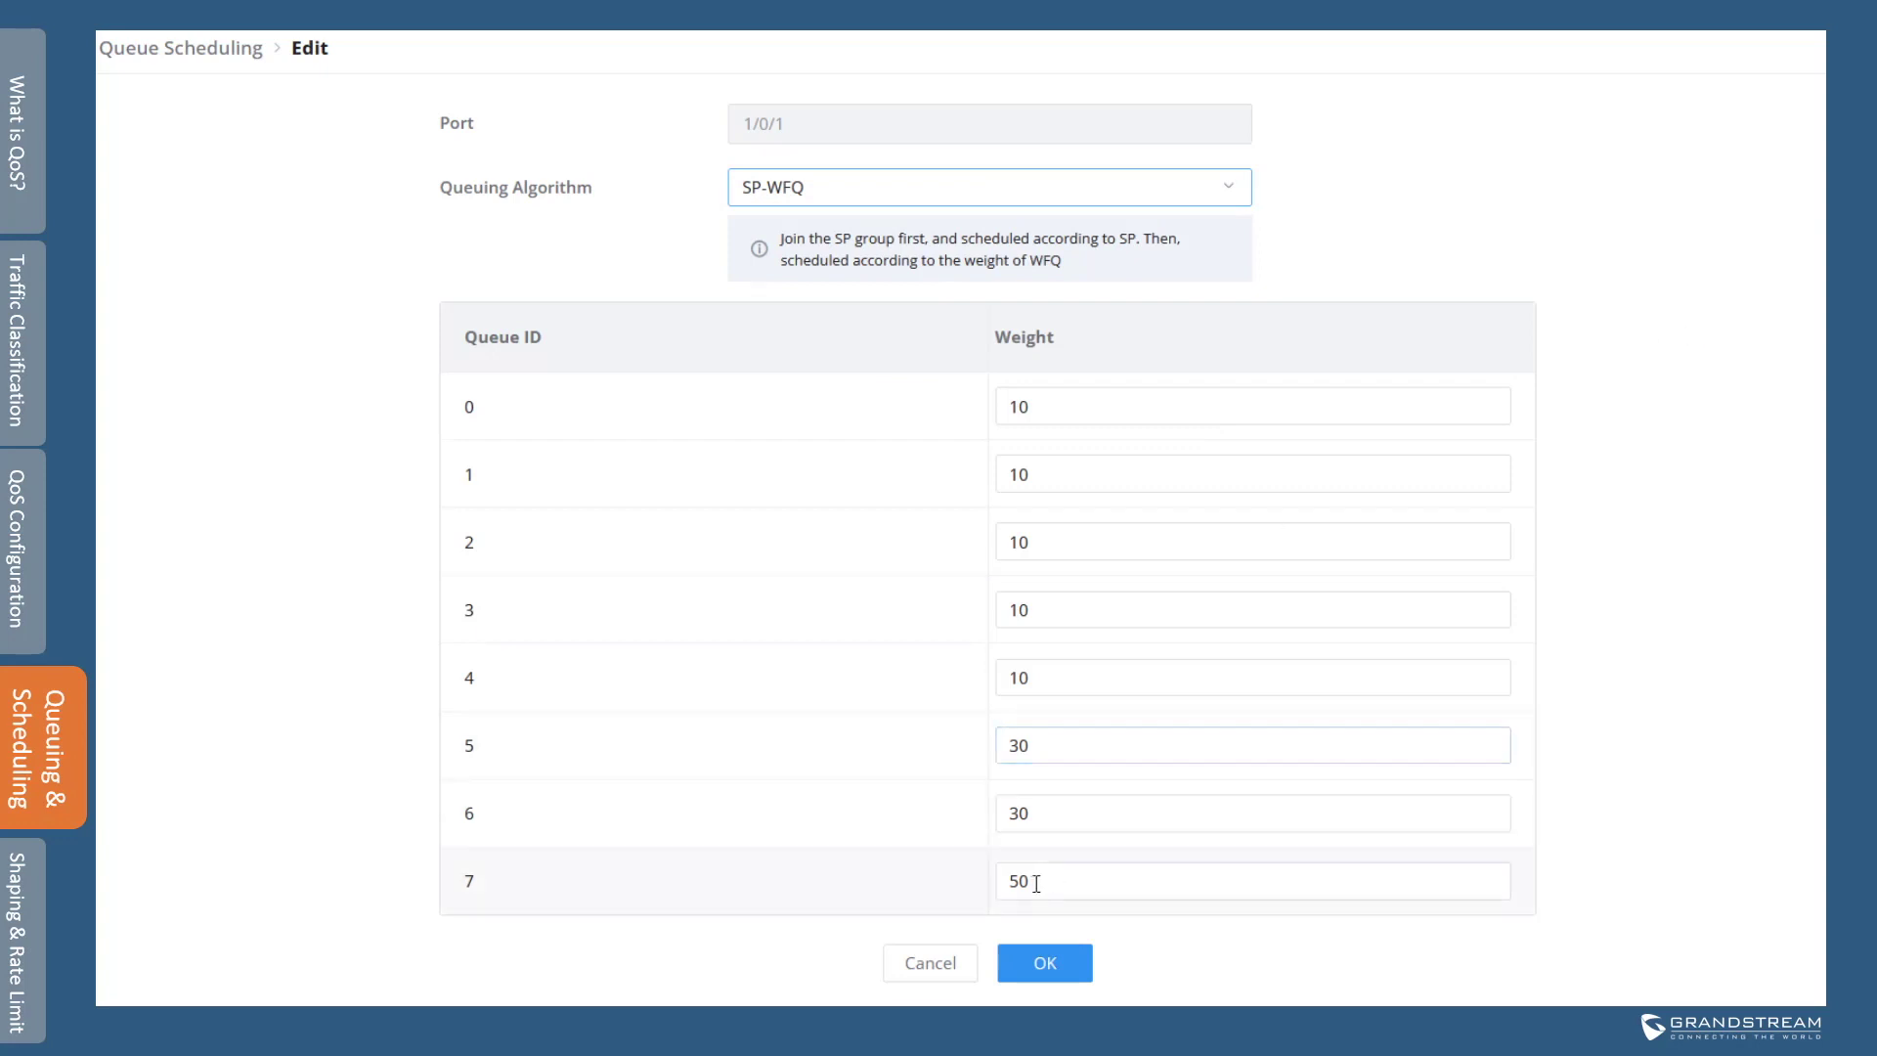
pyautogui.moveTo(1051, 881); pyautogui.dragTo(969, 885)
pyautogui.write('0')
pyautogui.moveTo(1047, 819); pyautogui.dragTo(967, 808)
pyautogui.write('0')
pyautogui.click(1030, 742)
pyautogui.moveTo(1030, 740); pyautogui.dragTo(972, 746)
pyautogui.write('0')
# Set queue 4's weight to 20 and queue 3's weight to 15
pyautogui.moveTo(1060, 674); pyautogui.dragTo(950, 681)
pyautogui.write('20')
pyautogui.click(1046, 607)
pyautogui.moveTo(1047, 607); pyautogui.dragTo(914, 613)
pyautogui.write('15')
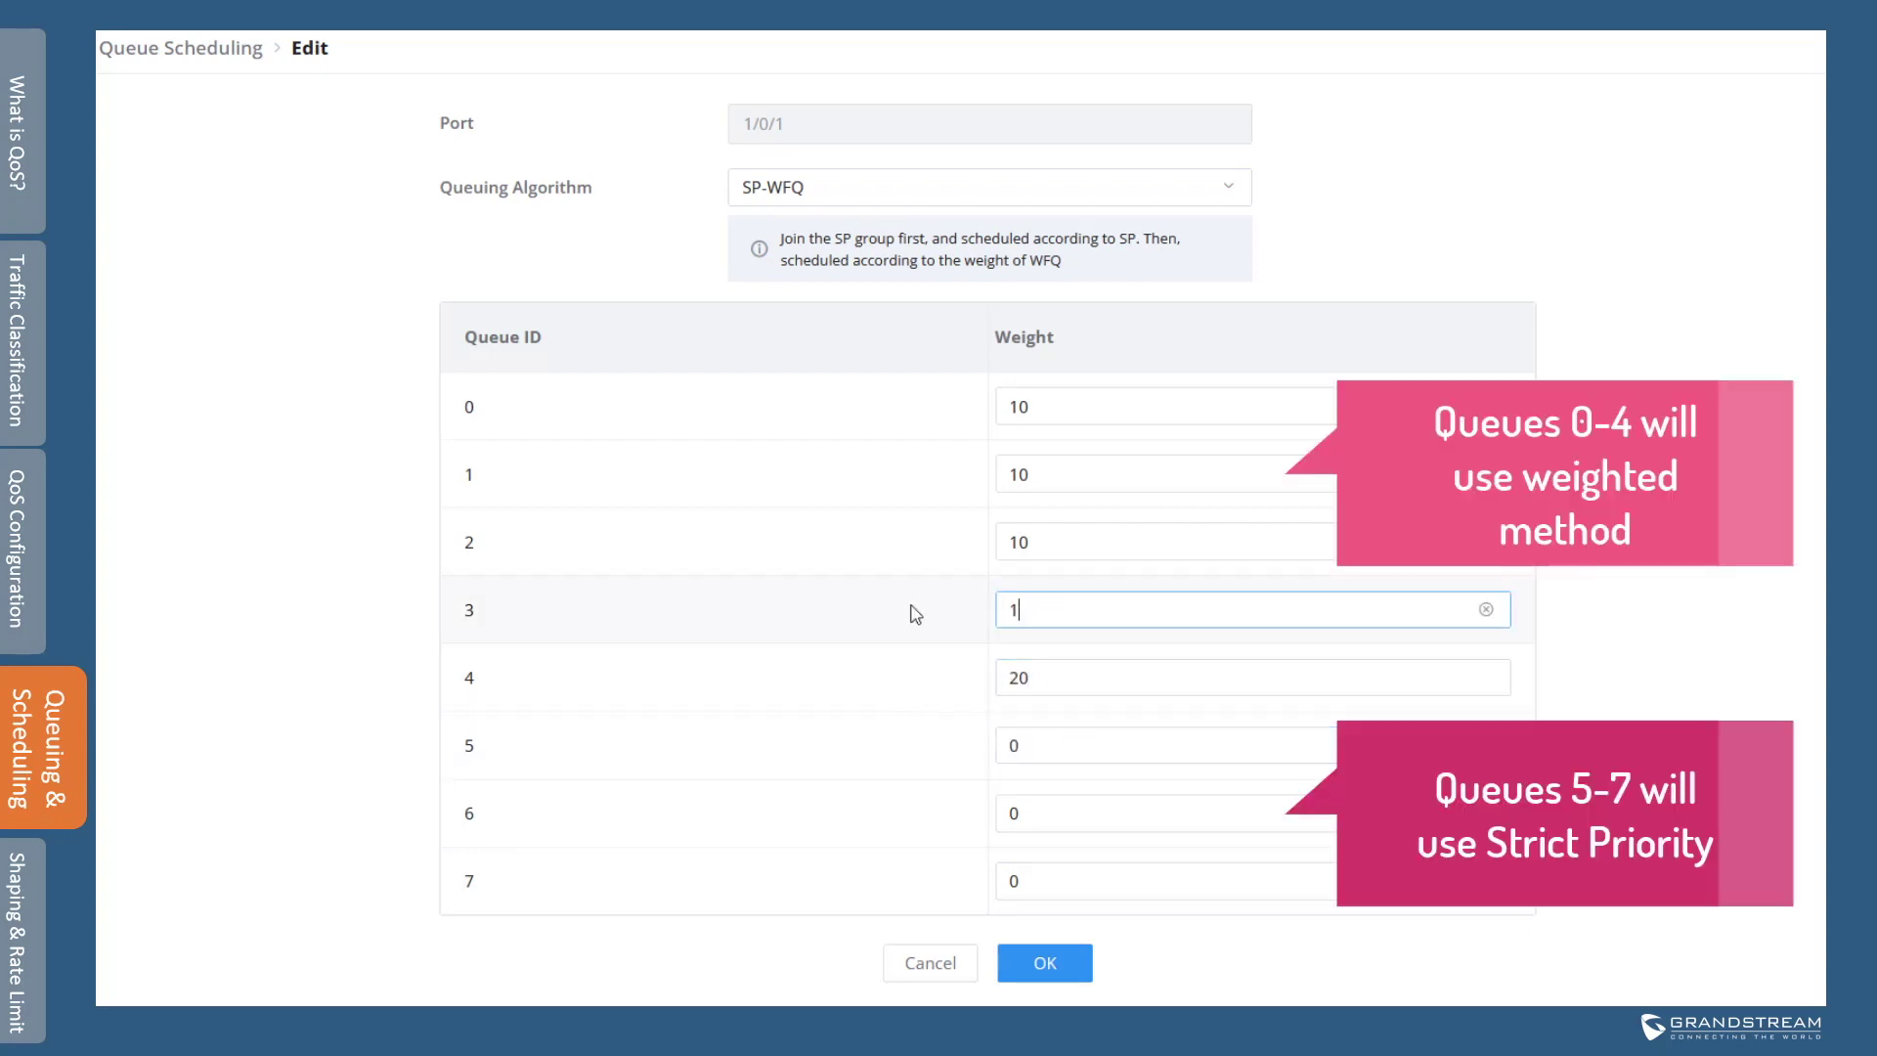
pyautogui.click(1747, 645)
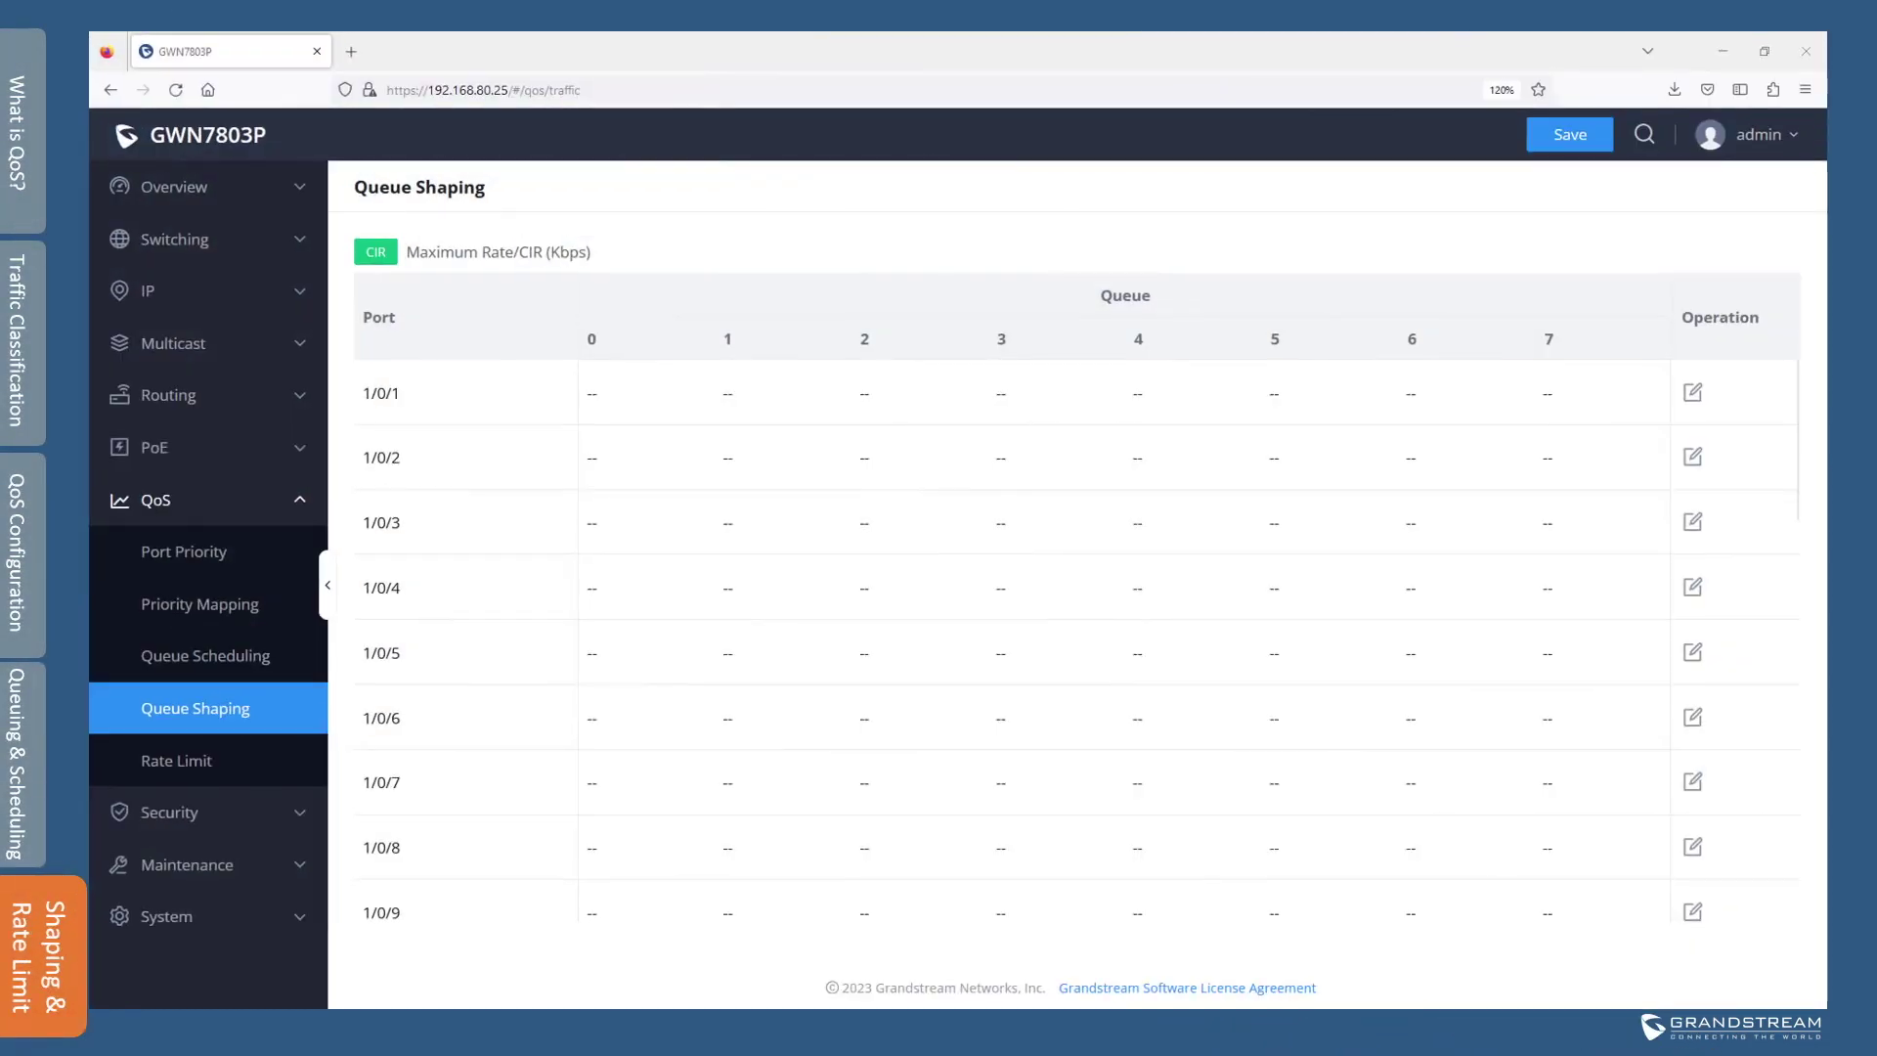
# Open queue shaping for port 1/0/1 and enable shaping on all queues 0–7
pyautogui.click(1697, 388)
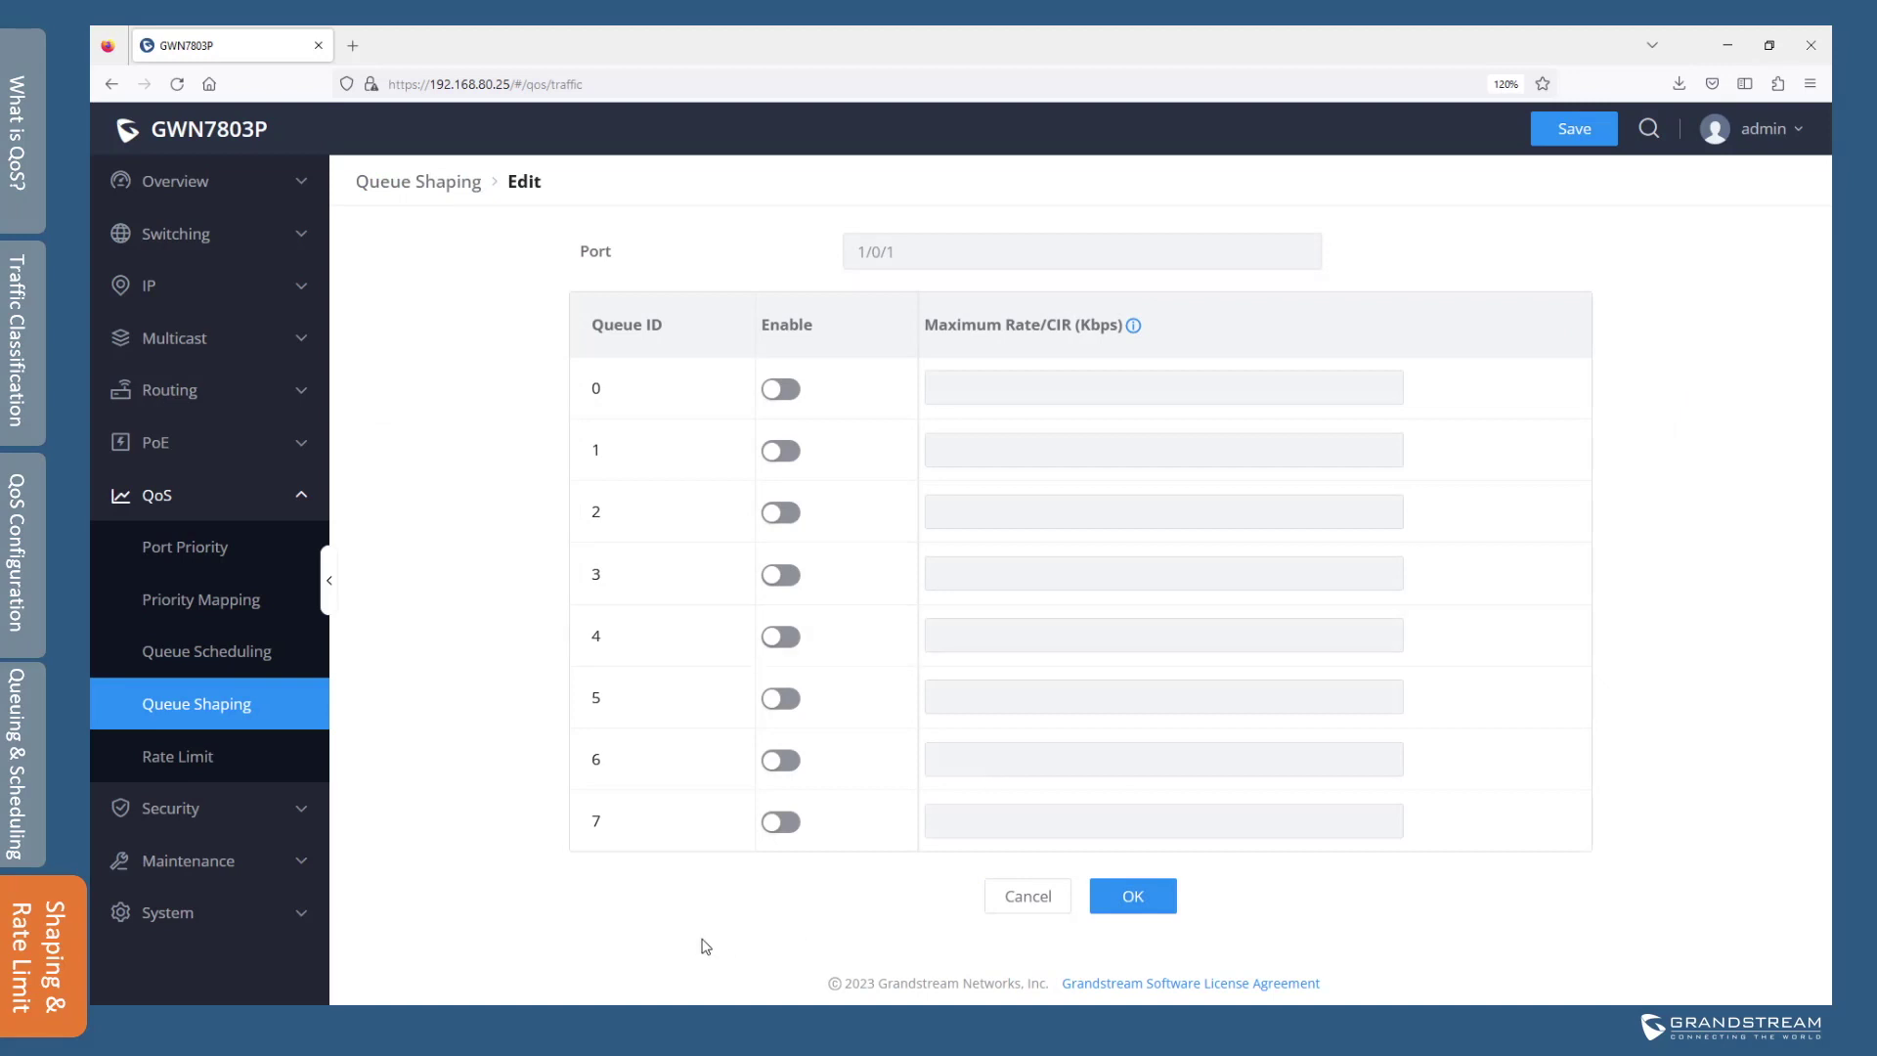
pyautogui.click(785, 824)
pyautogui.click(782, 762)
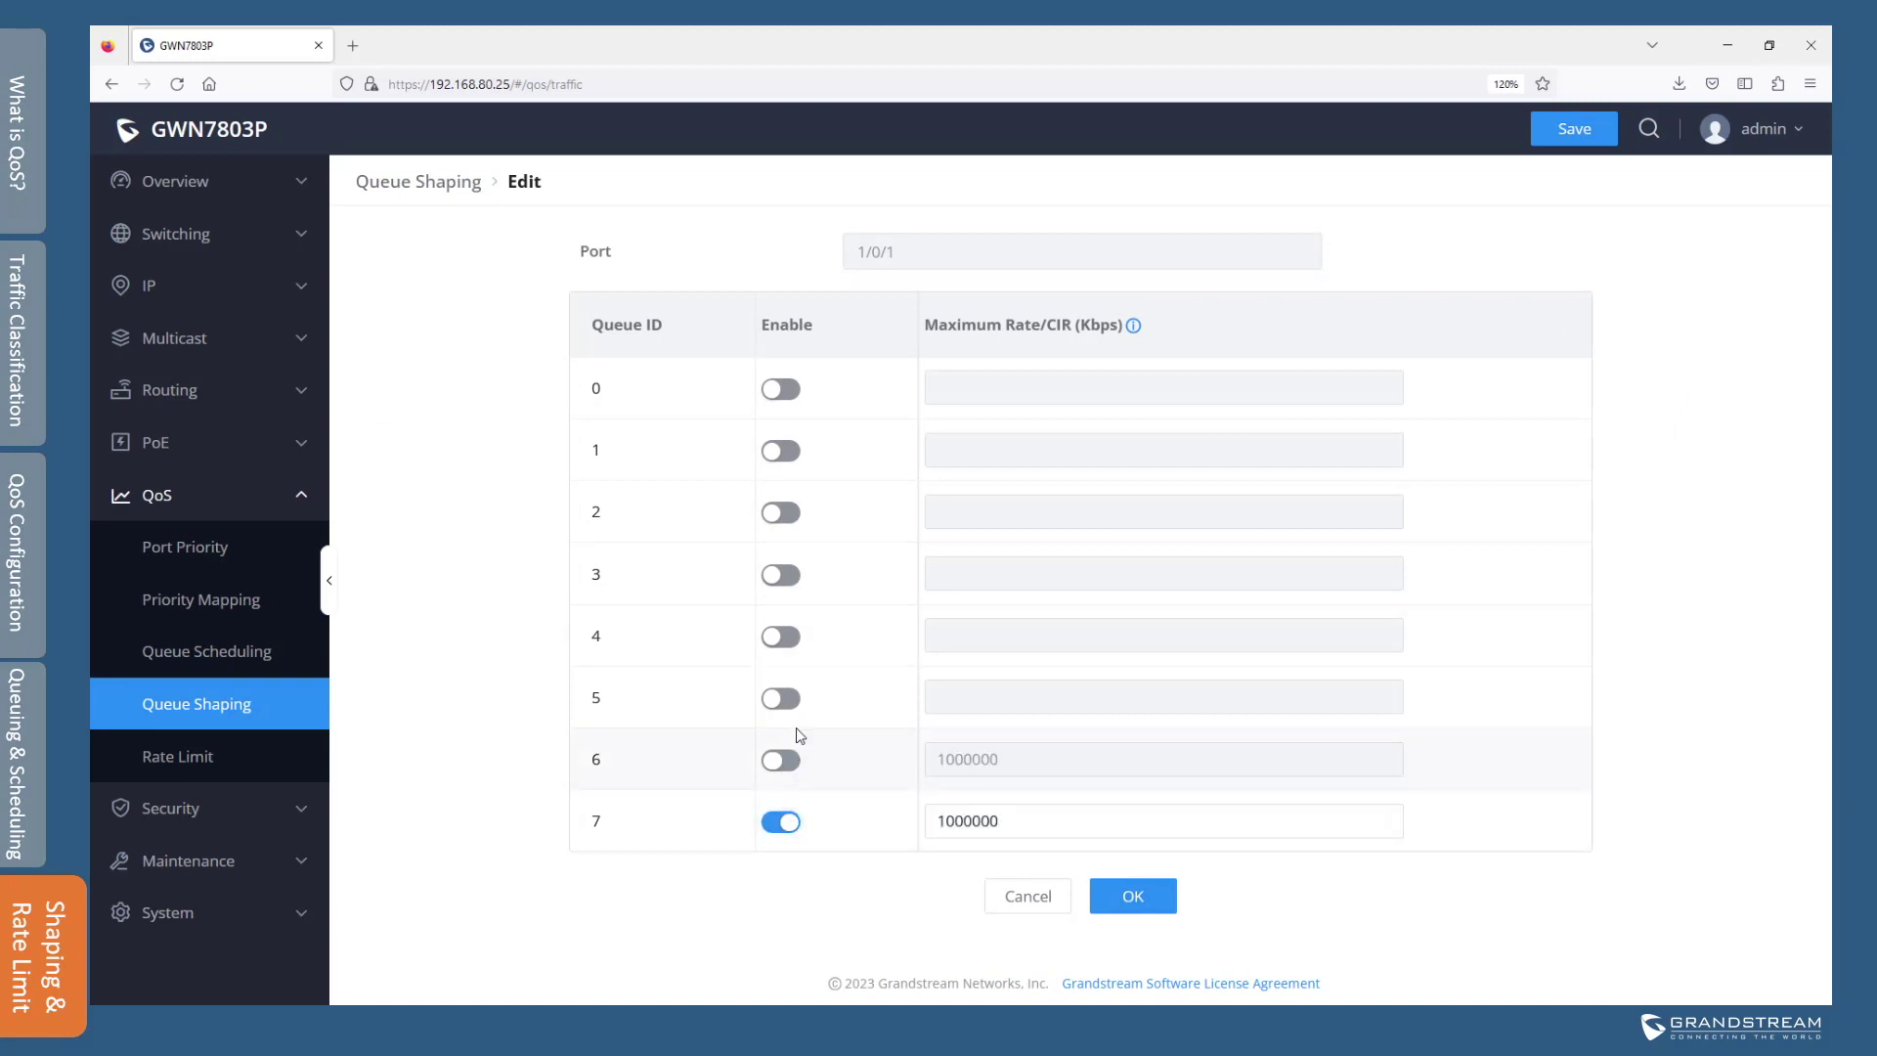
pyautogui.click(782, 700)
pyautogui.click(788, 641)
pyautogui.click(787, 579)
pyautogui.click(788, 515)
pyautogui.click(783, 451)
pyautogui.click(786, 390)
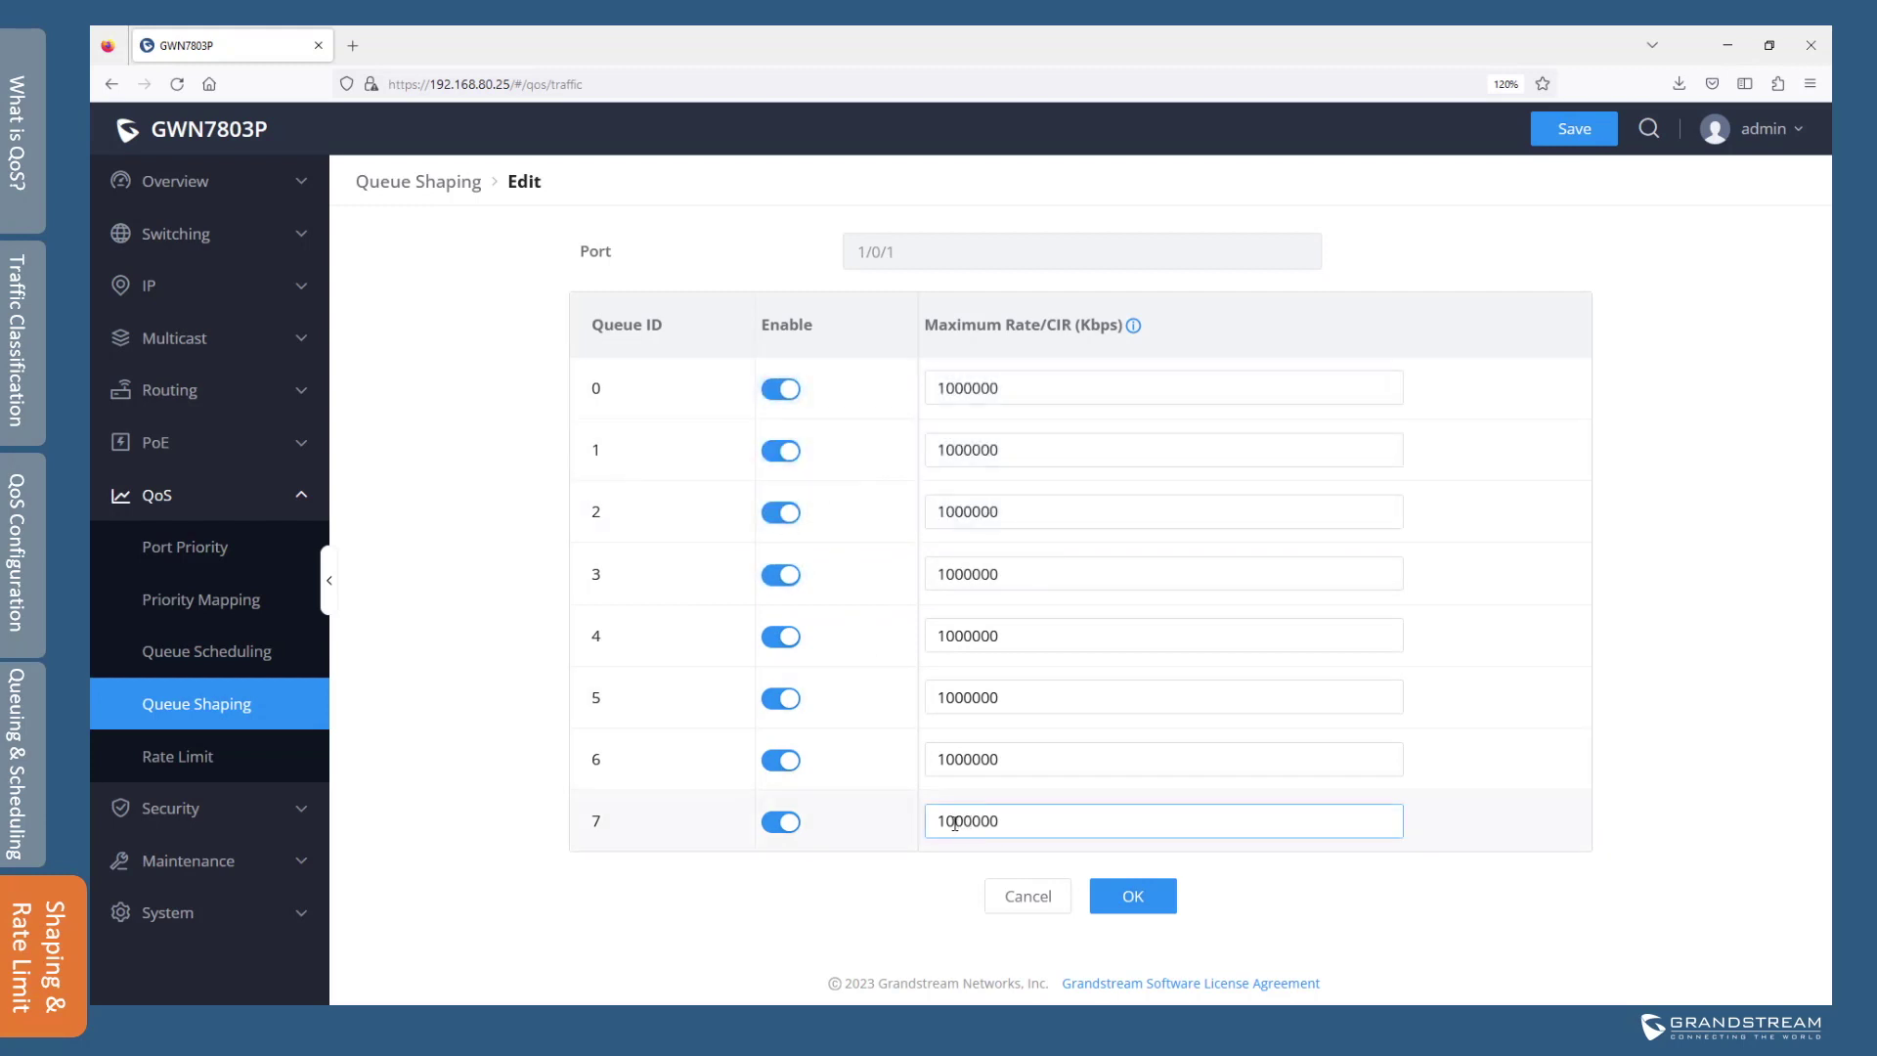
# Set the CIR of queues 7, 6 and 5 to 300000 Kbps
pyautogui.moveTo(958, 823); pyautogui.dragTo(923, 829)
pyautogui.write('3')
pyautogui.moveTo(957, 761); pyautogui.dragTo(916, 766)
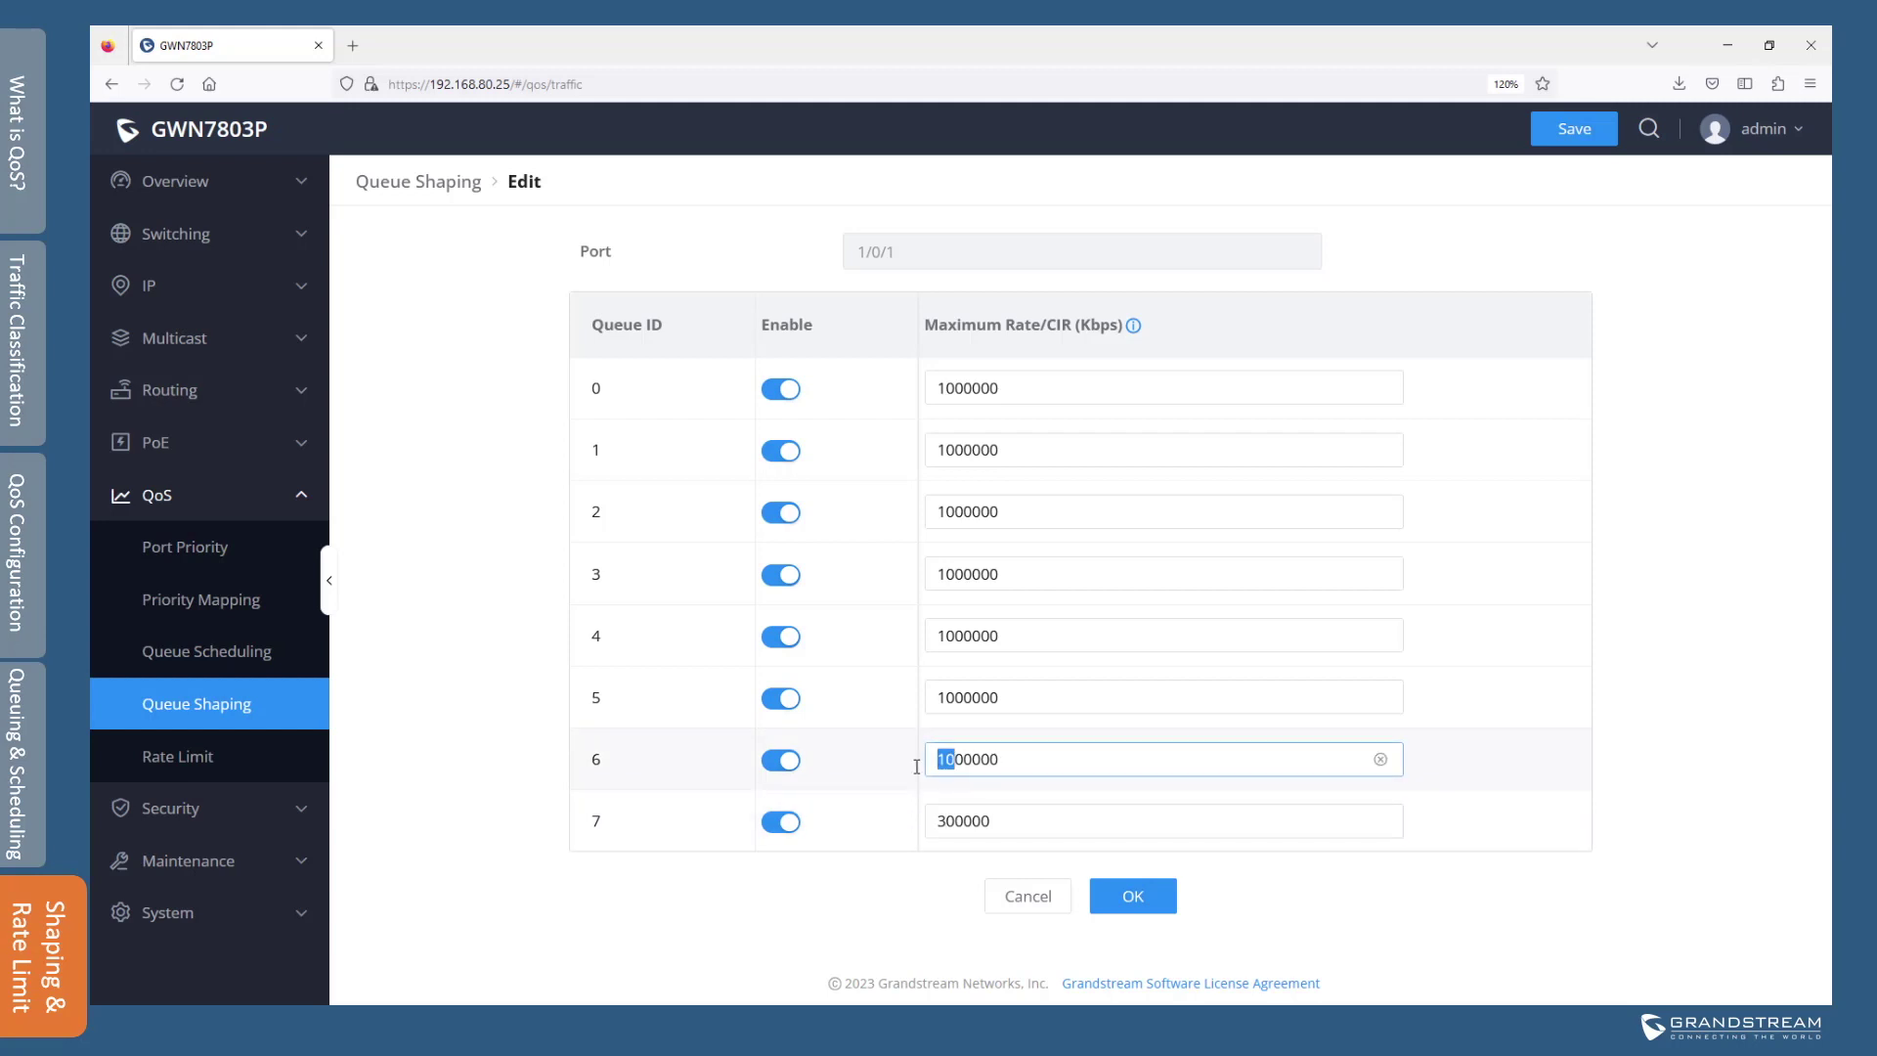
pyautogui.write('3')
pyautogui.moveTo(936, 698); pyautogui.dragTo(932, 642)
pyautogui.write('3')
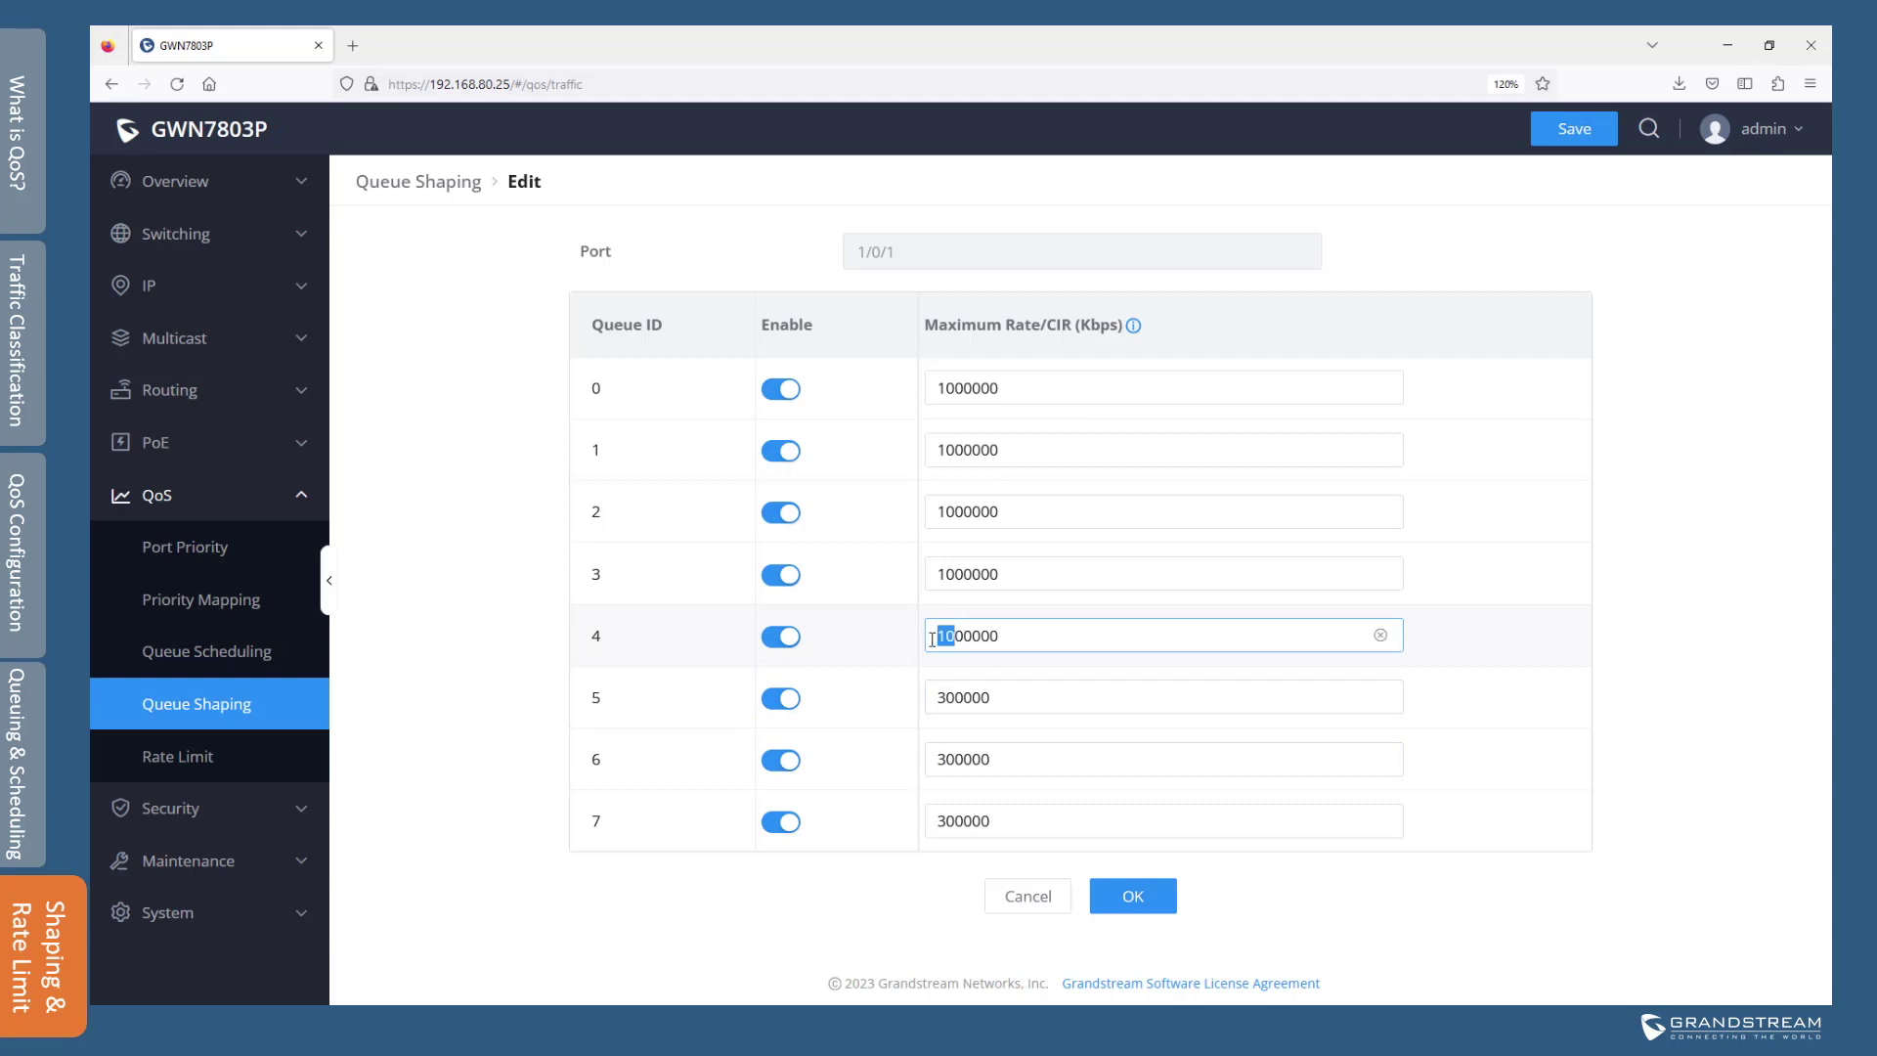
pyautogui.write('1')
# Set the CIR of queues 4 through 0 to 100000 Kbps and save
pyautogui.moveTo(957, 575); pyautogui.dragTo(934, 577)
pyautogui.write('1')
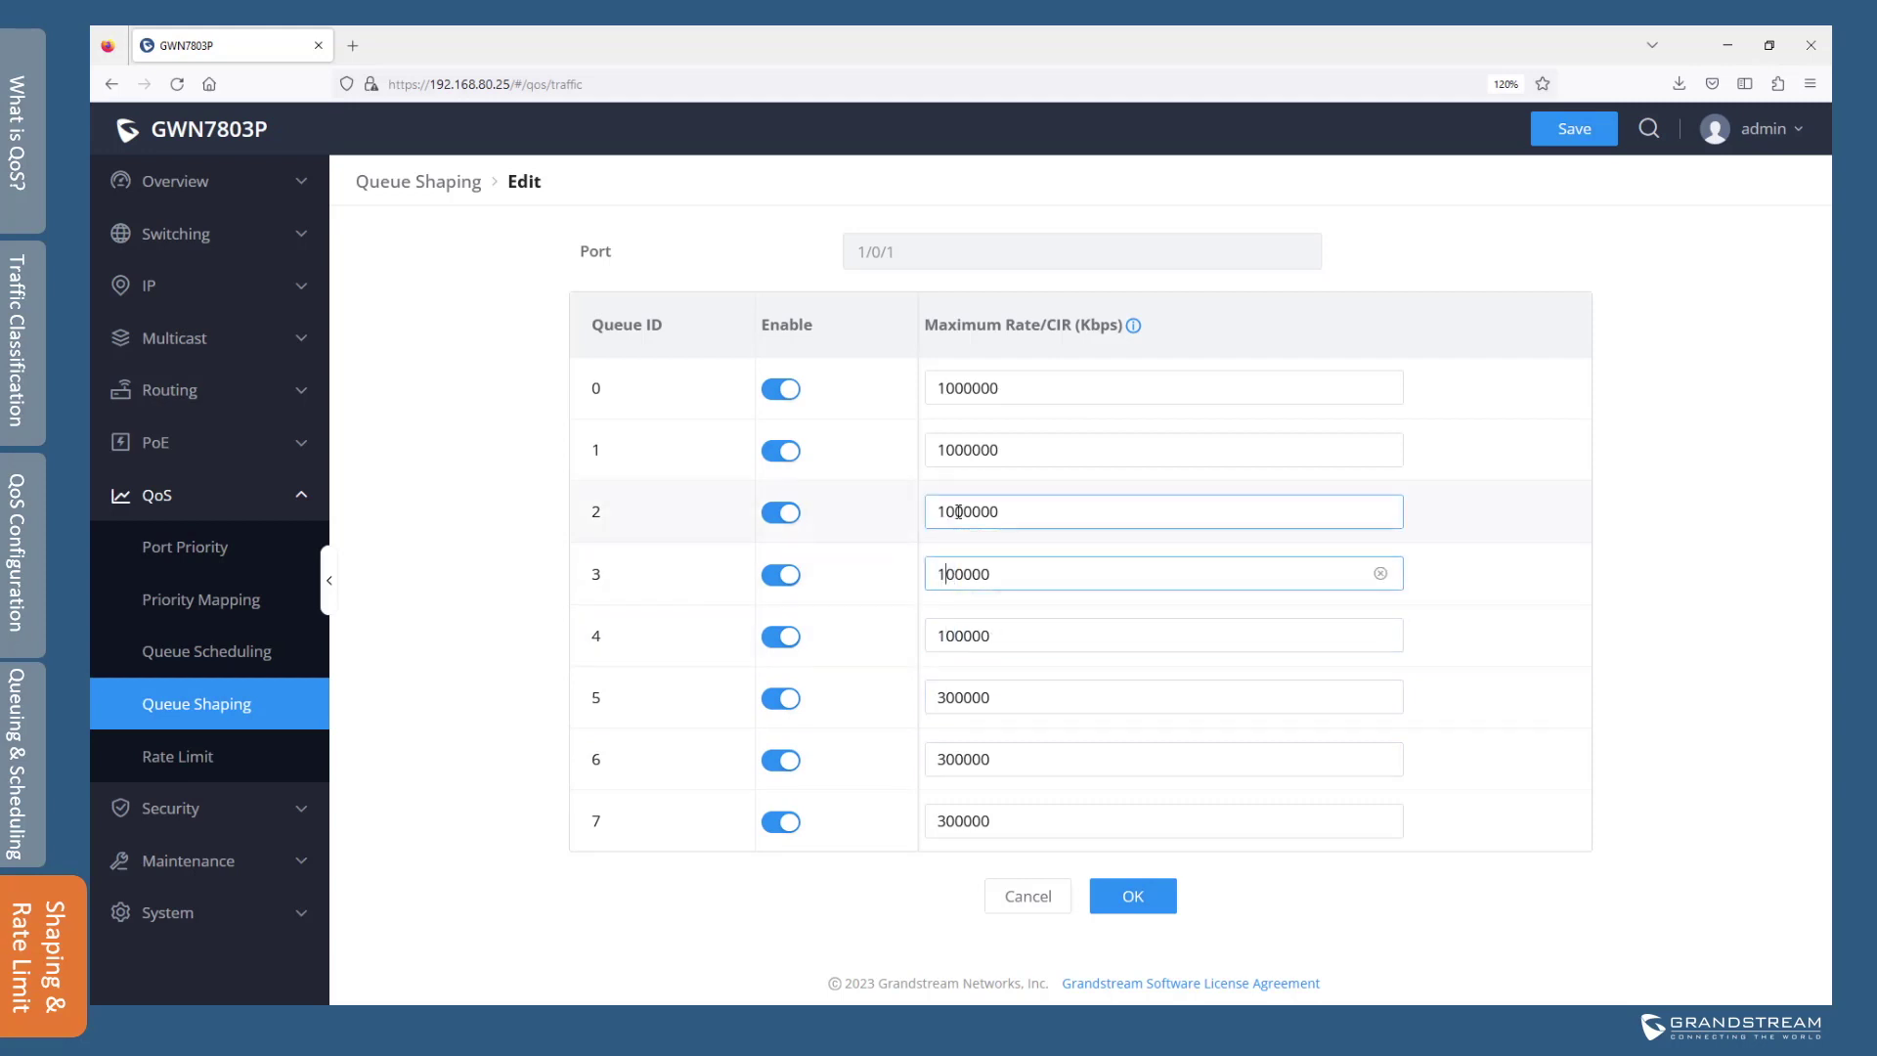
pyautogui.moveTo(957, 512); pyautogui.dragTo(928, 512)
pyautogui.write('1')
pyautogui.click(952, 450)
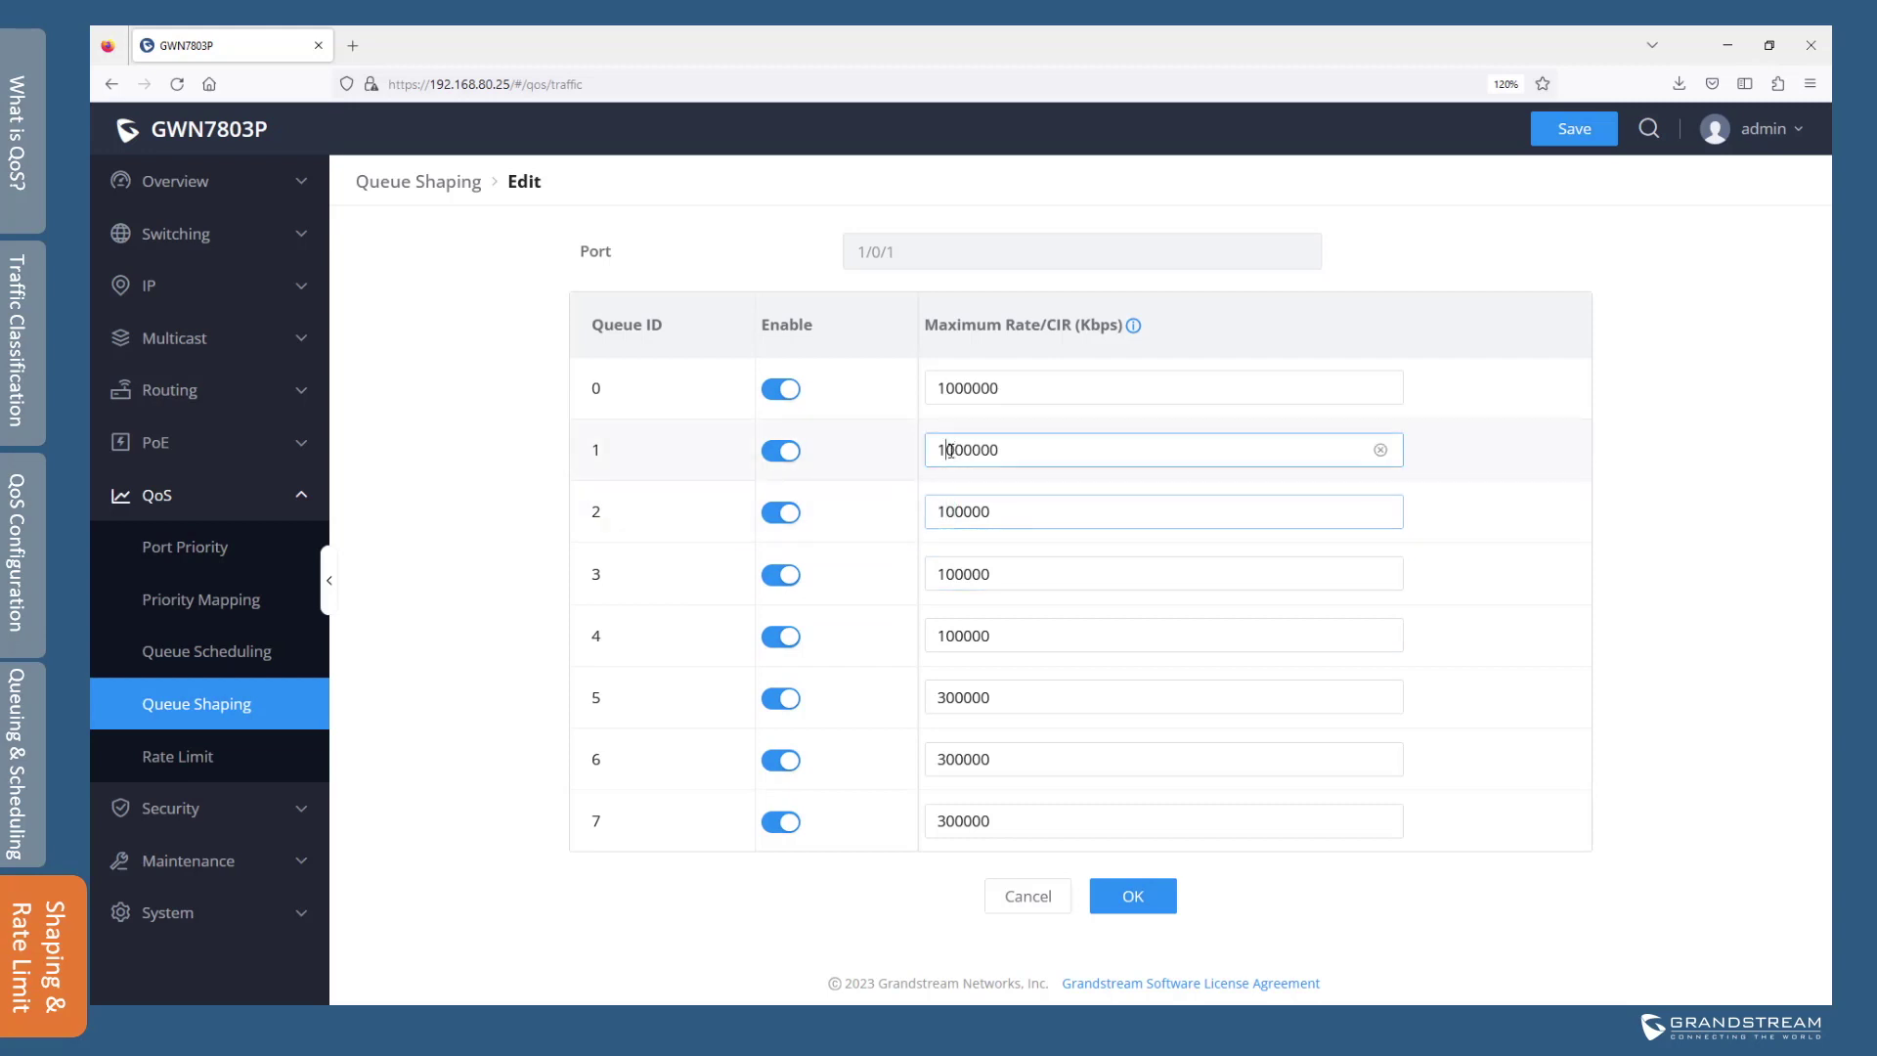
pyautogui.moveTo(956, 450); pyautogui.dragTo(929, 450)
pyautogui.write('1')
pyautogui.click(953, 388)
pyautogui.moveTo(955, 388); pyautogui.dragTo(929, 389)
pyautogui.write('1')
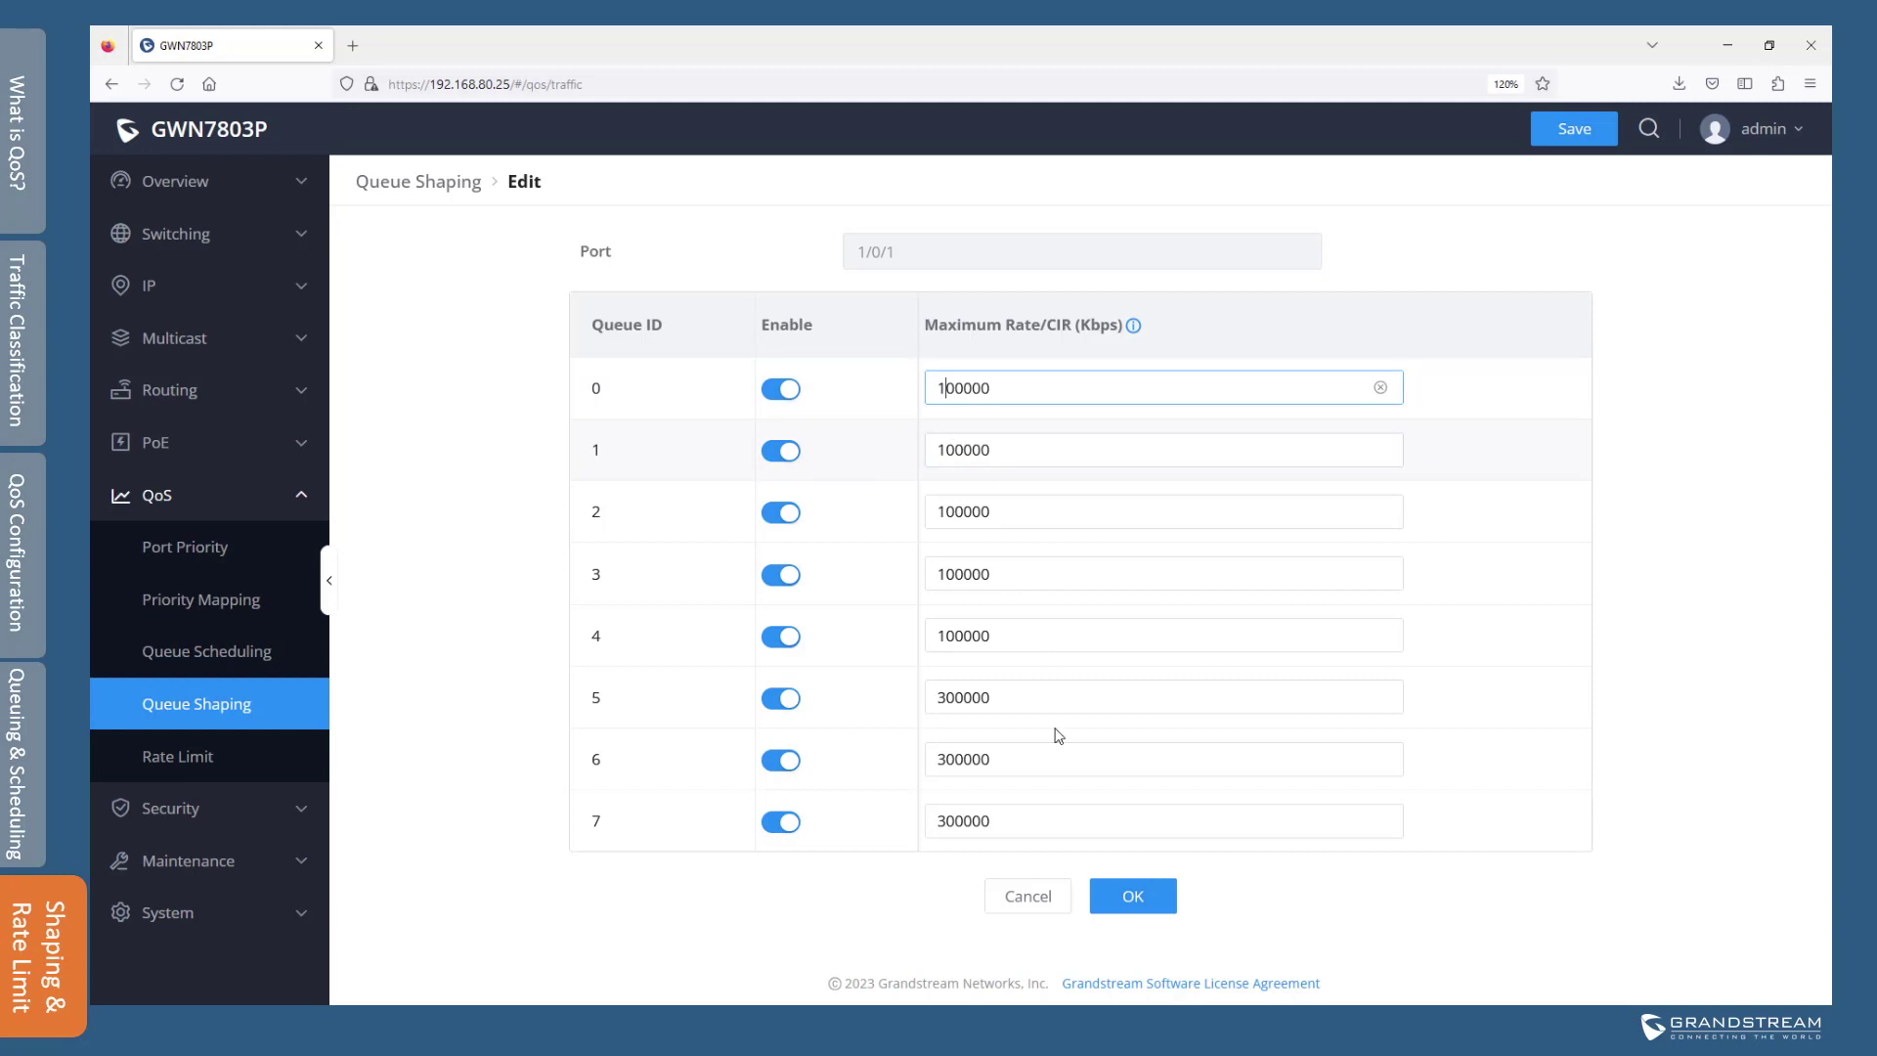
pyautogui.click(1134, 896)
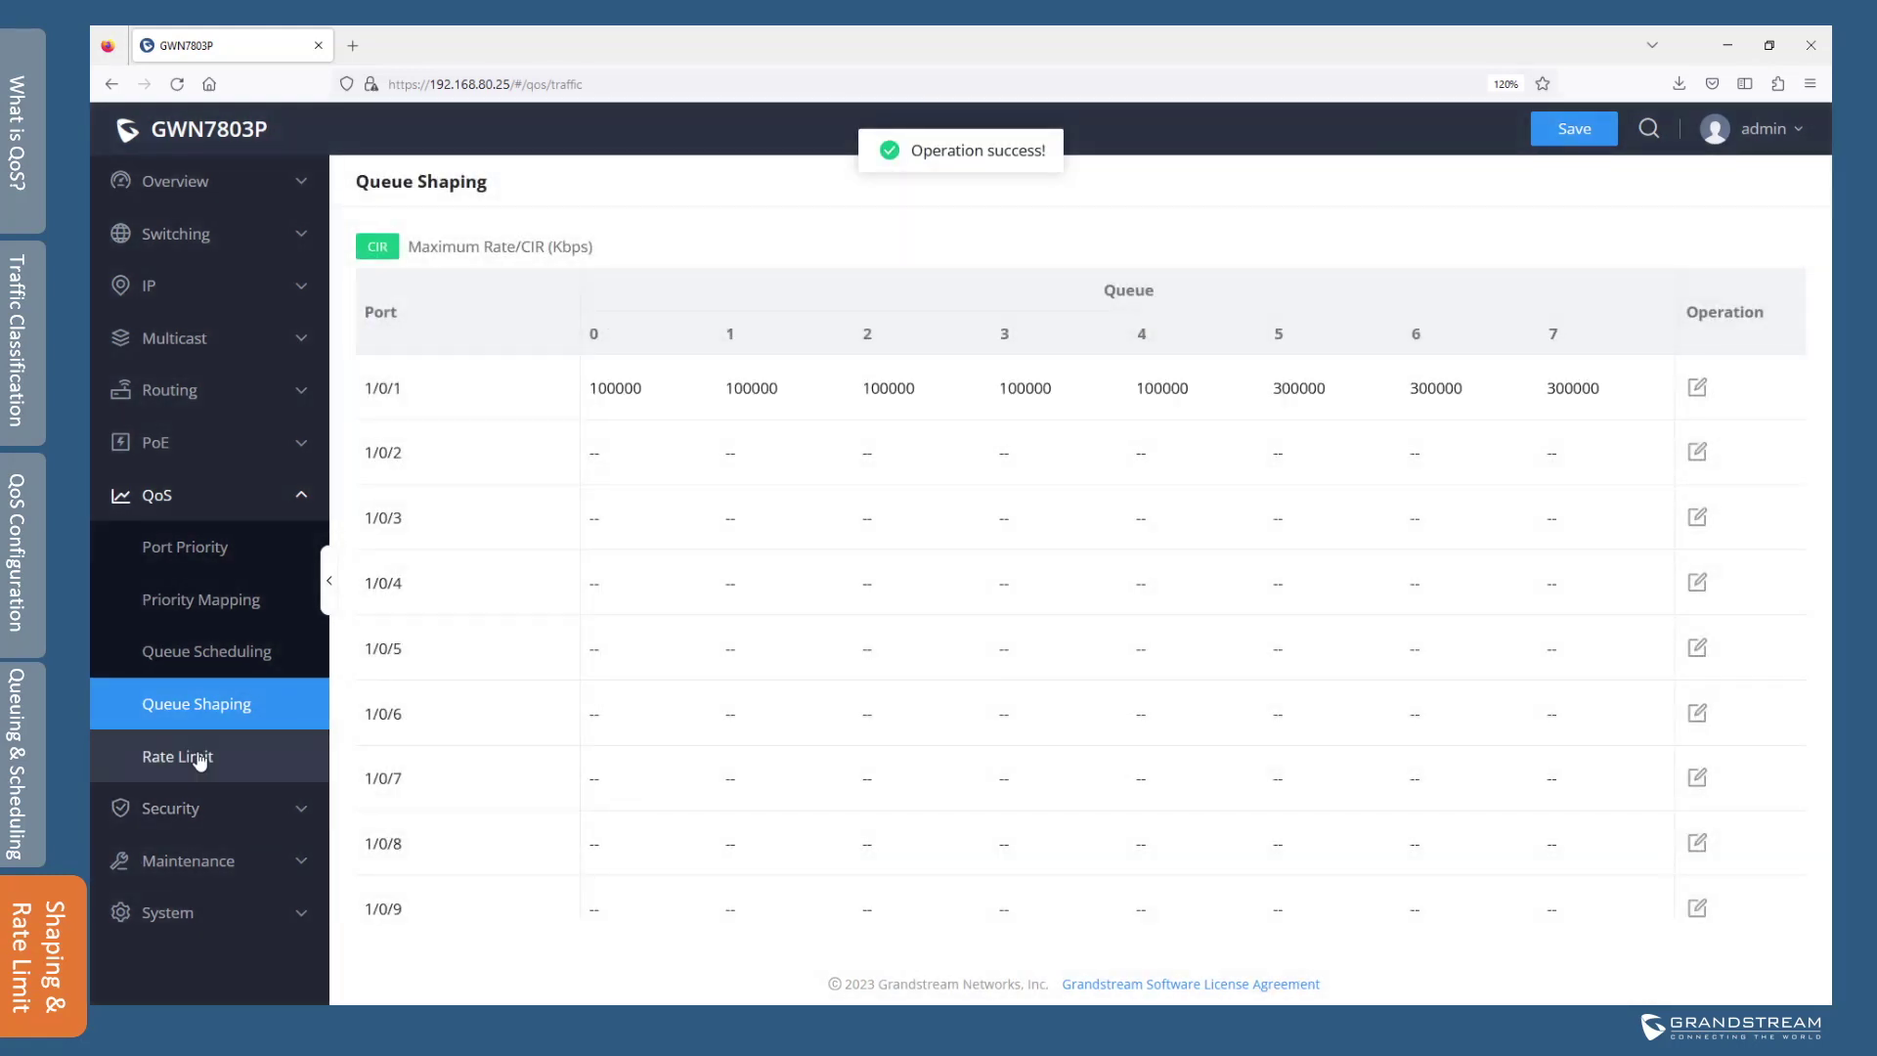
pyautogui.click(198, 763)
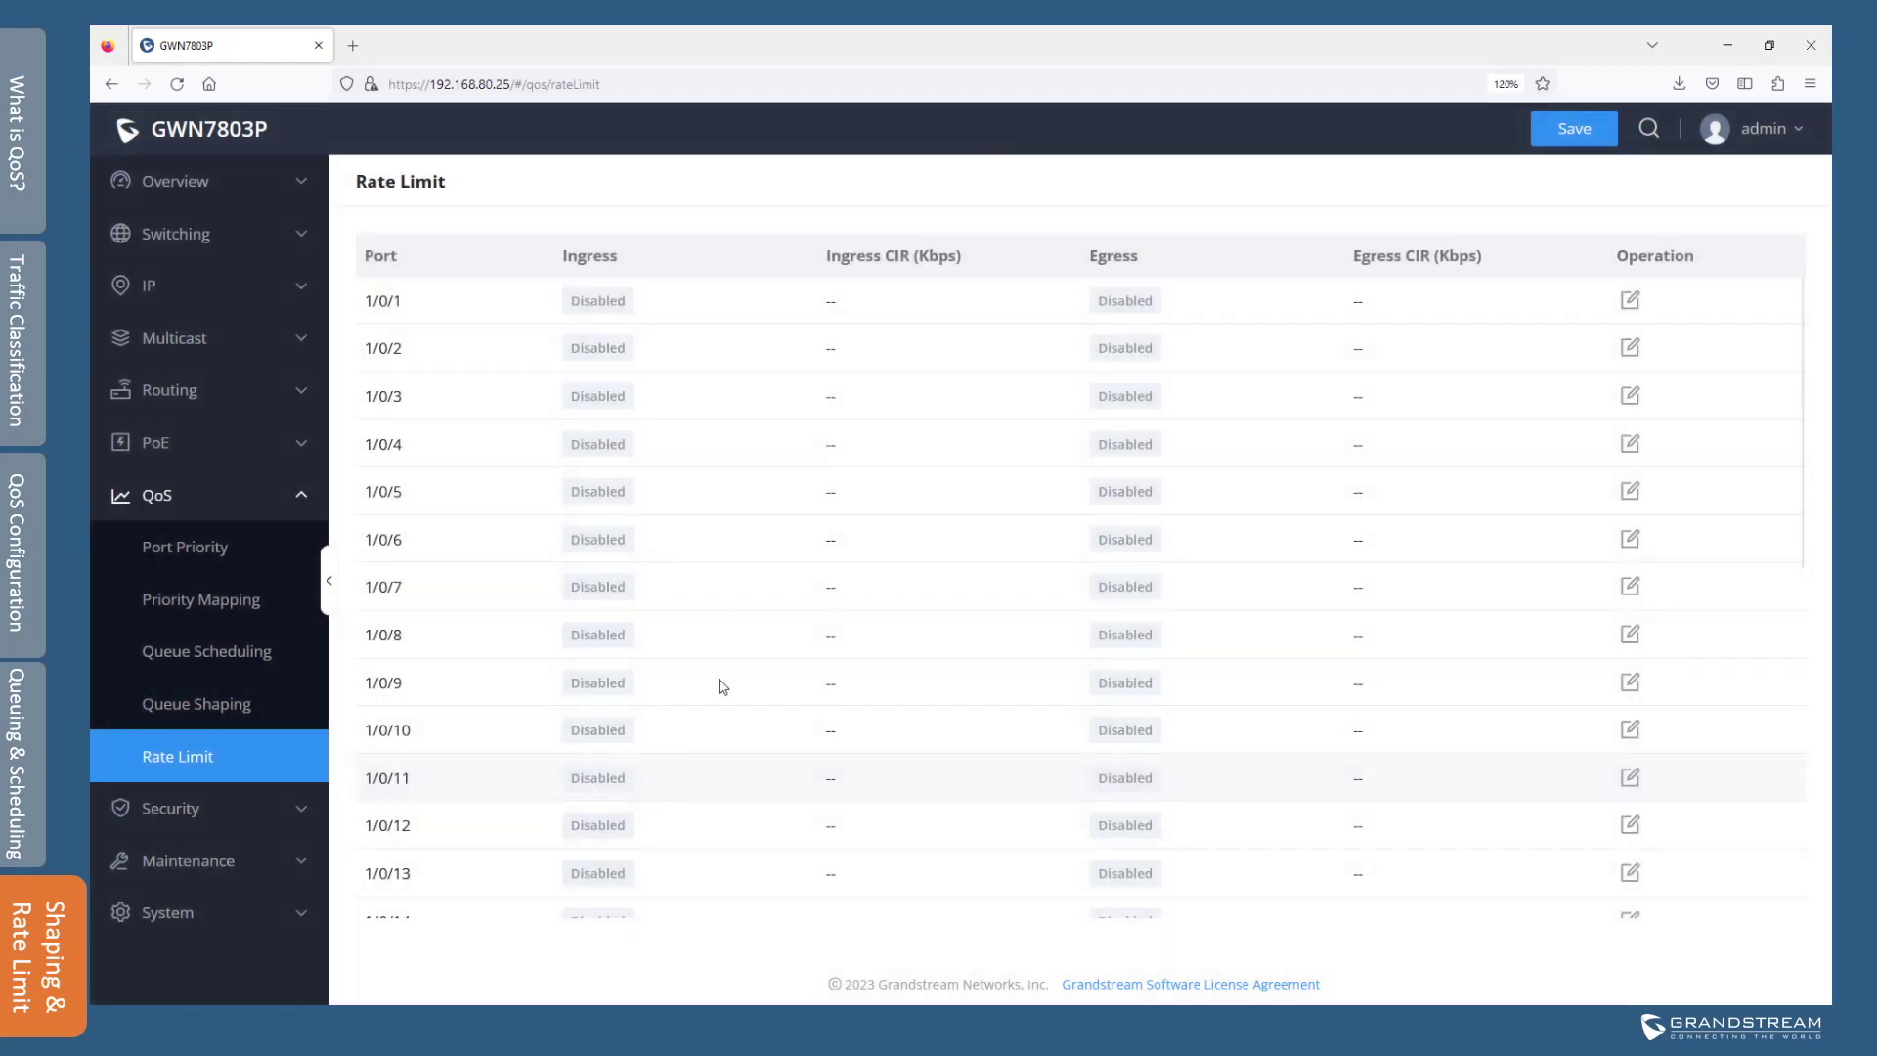
# Enable ingress and egress limiting on port 1/0/1, with egress CIR 500000 and ingress CIR 300000 Kbps
pyautogui.click(1628, 302)
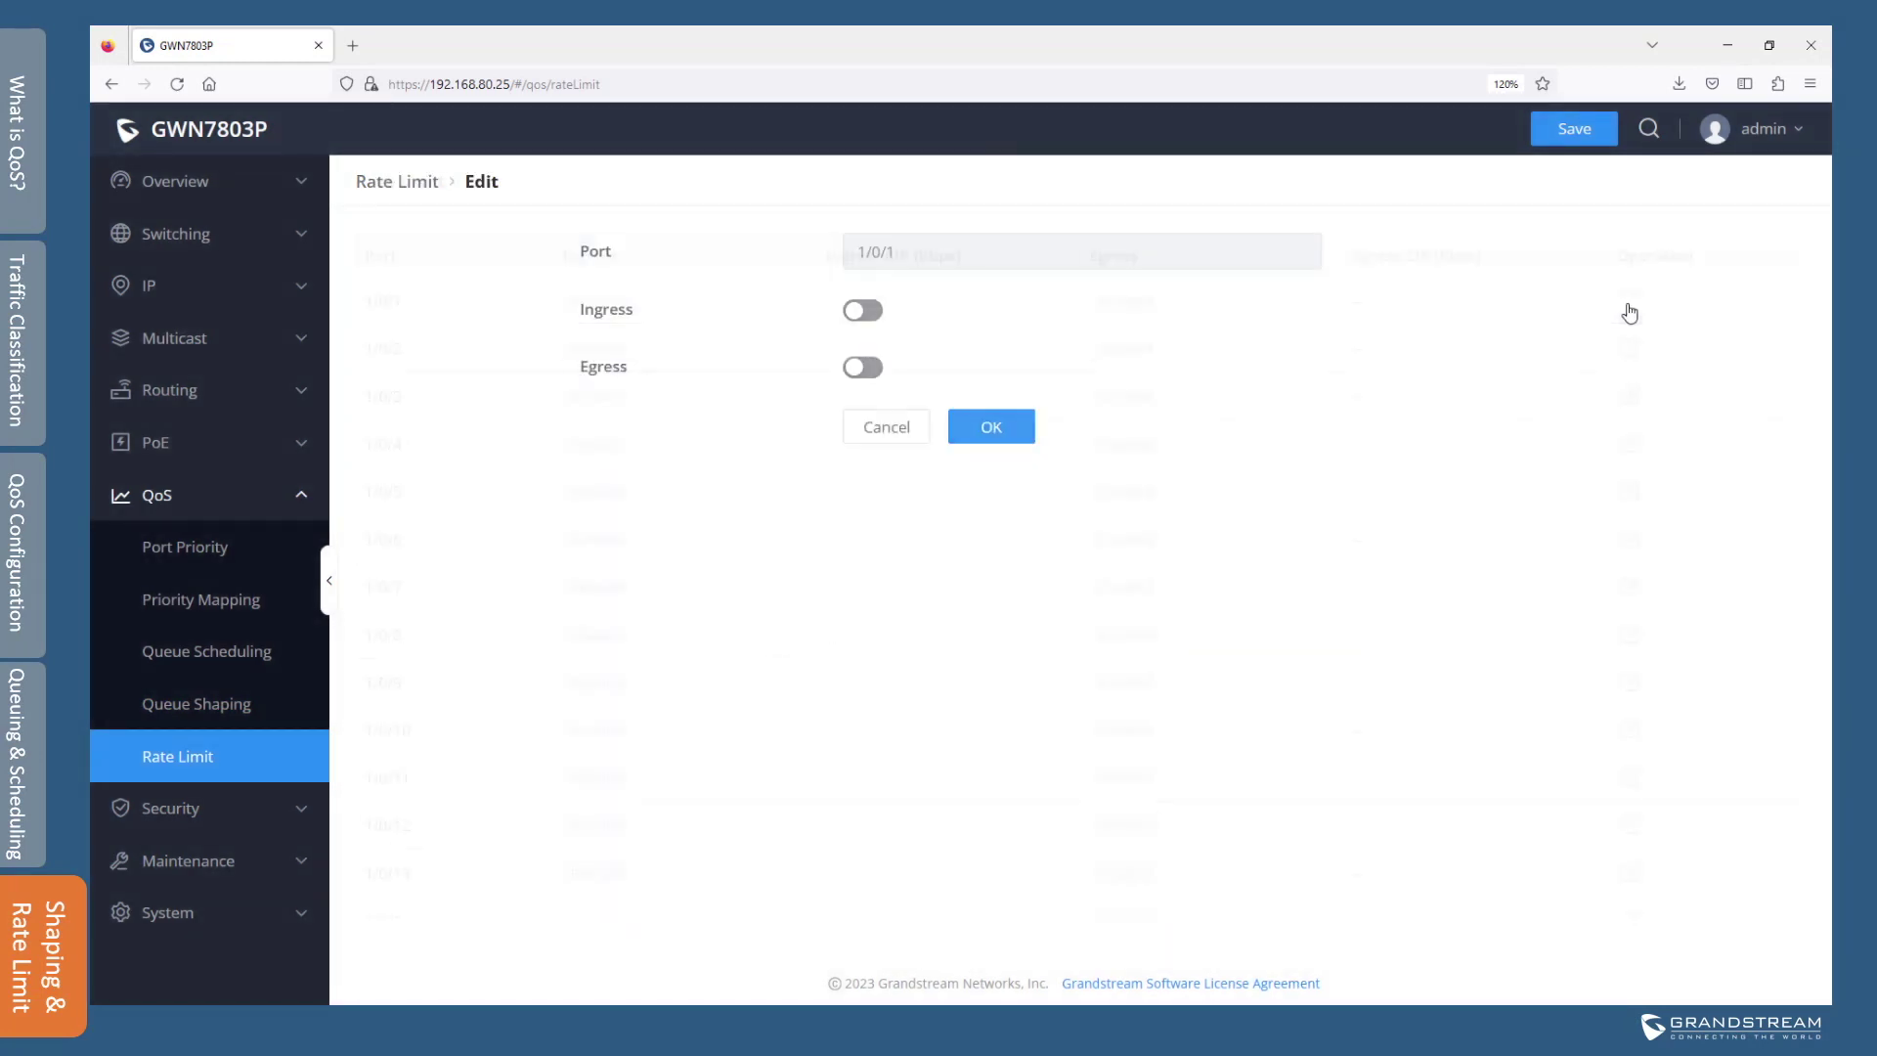
pyautogui.click(867, 315)
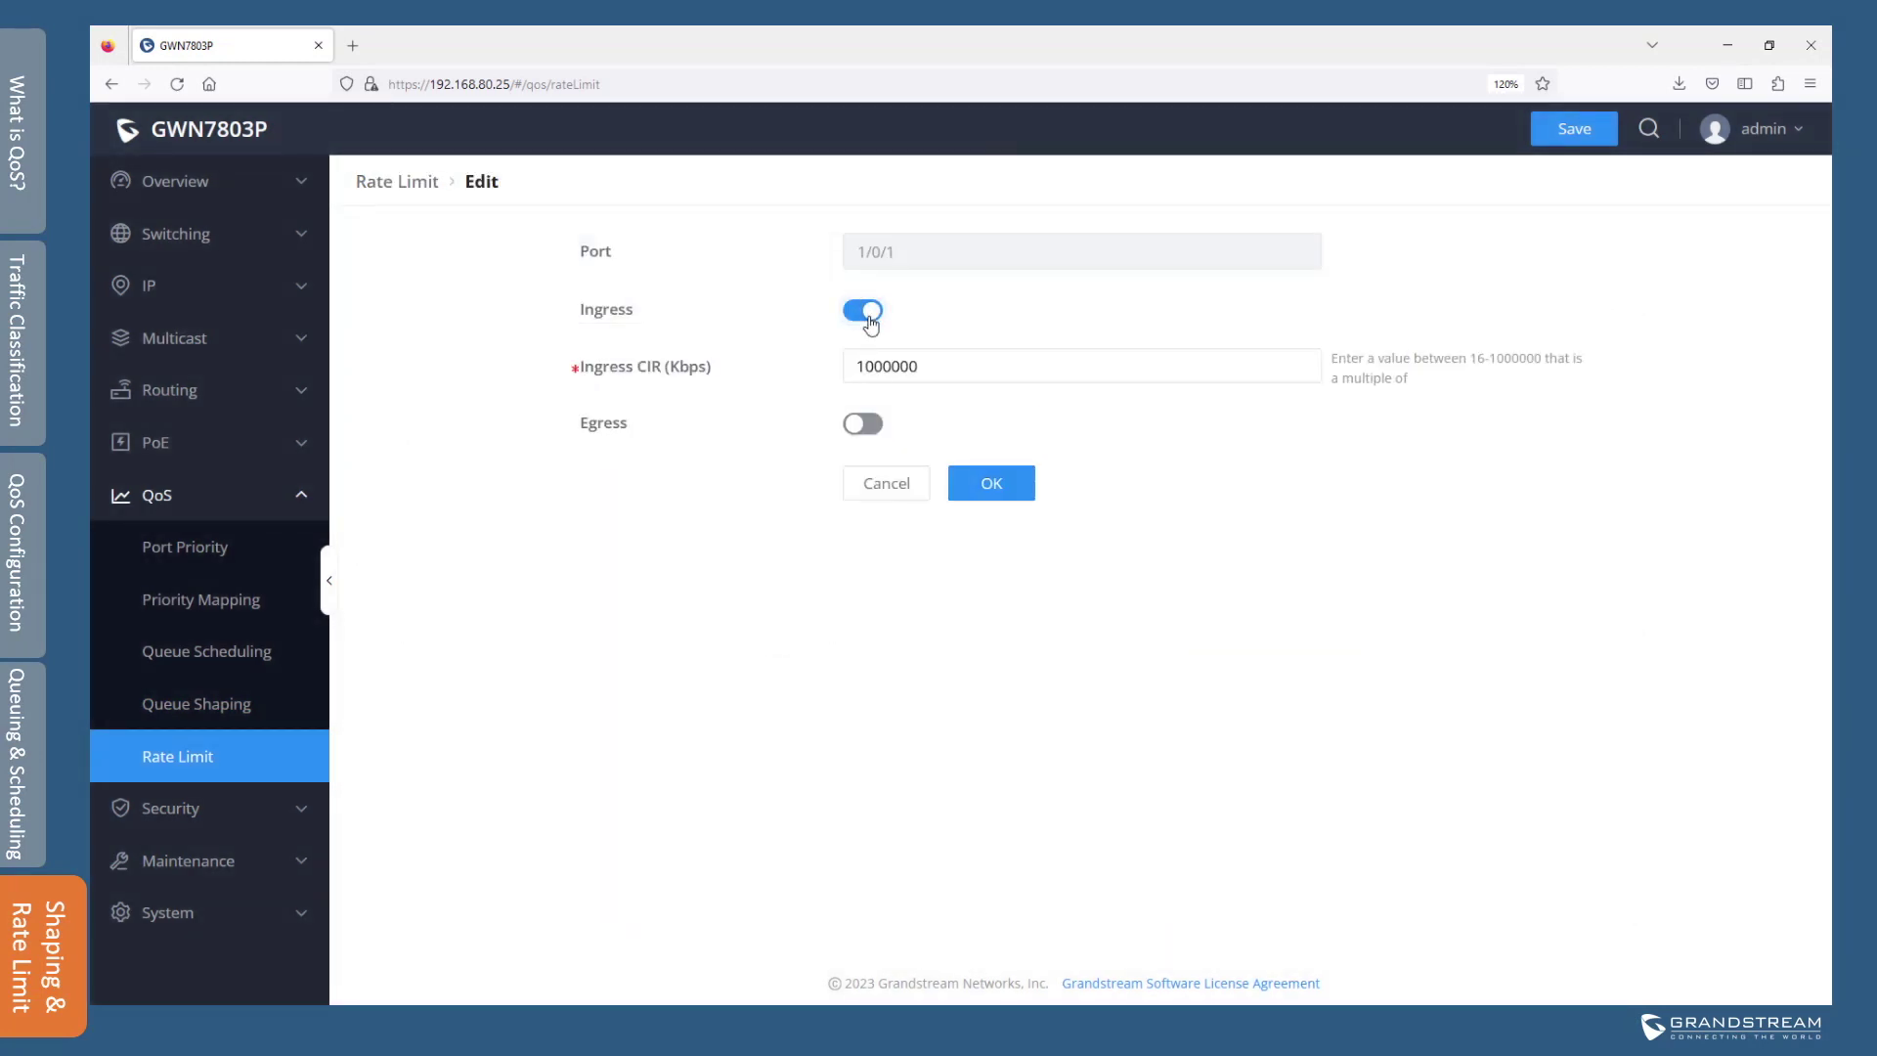
pyautogui.click(865, 427)
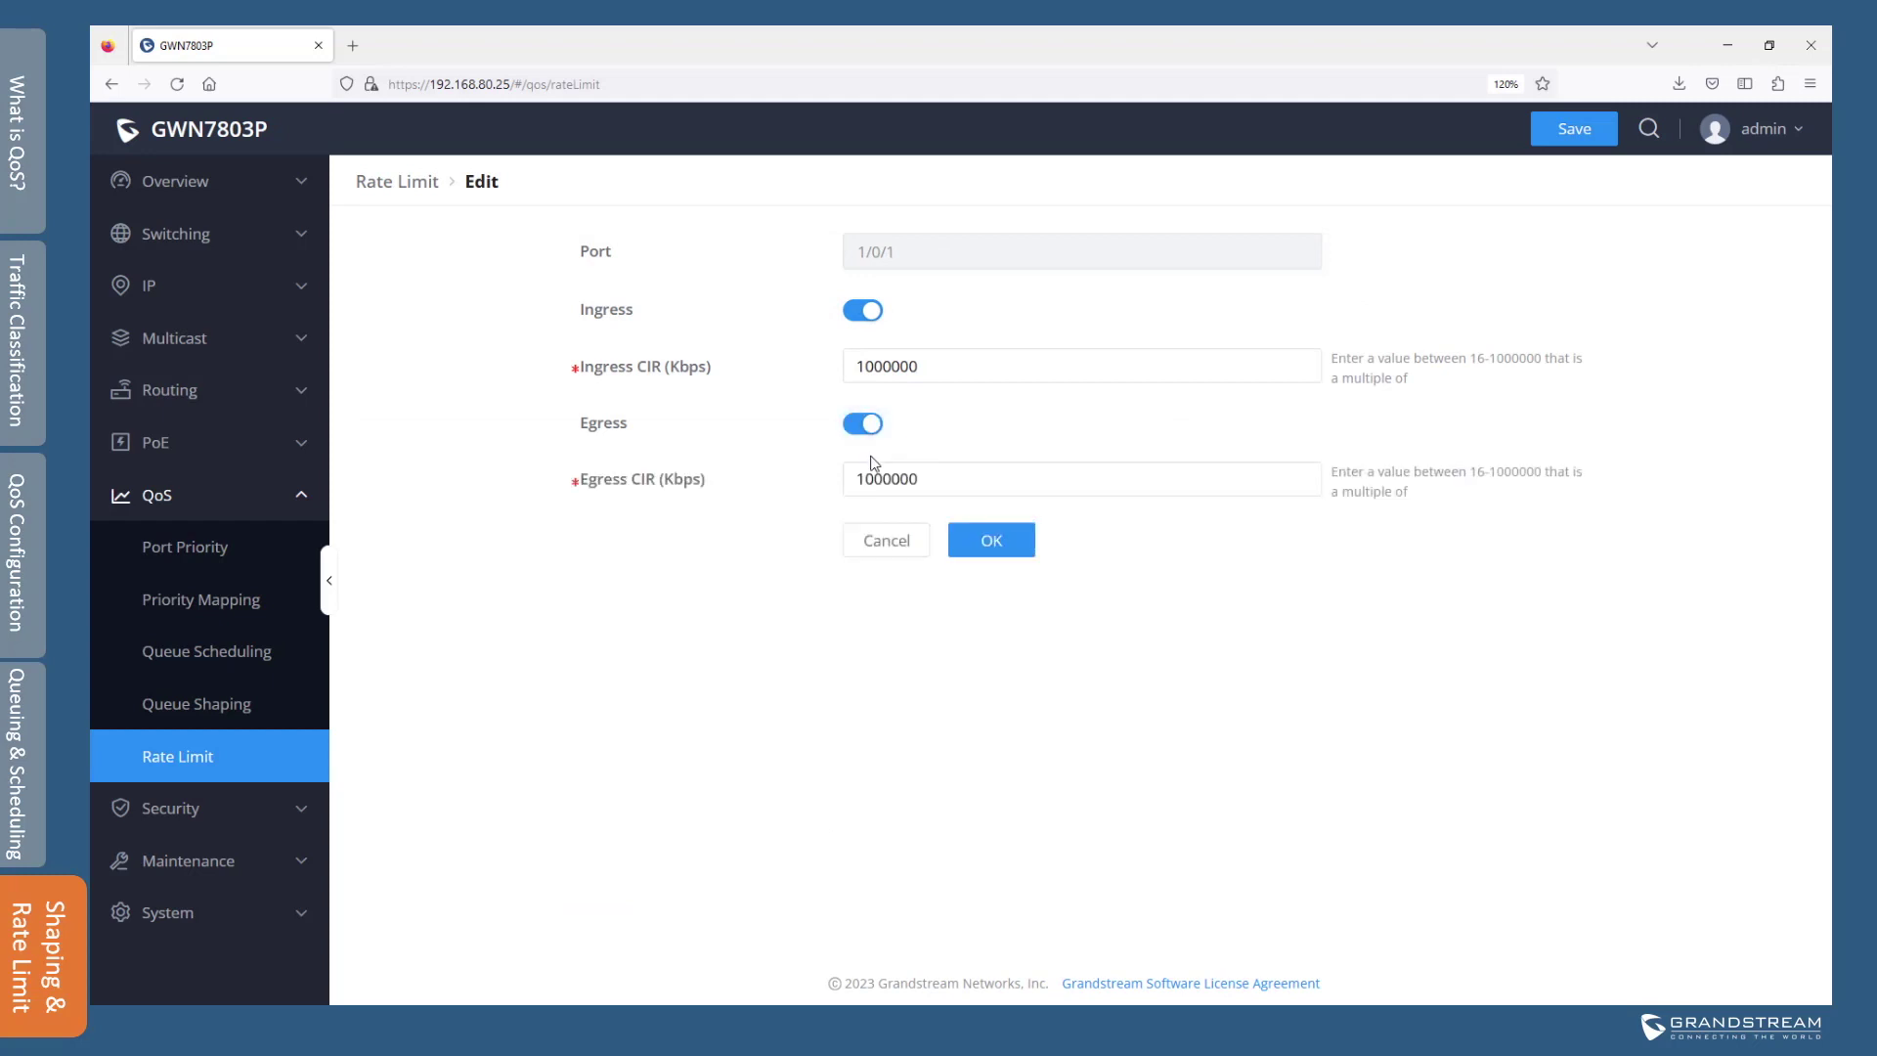
pyautogui.moveTo(874, 478); pyautogui.dragTo(836, 492)
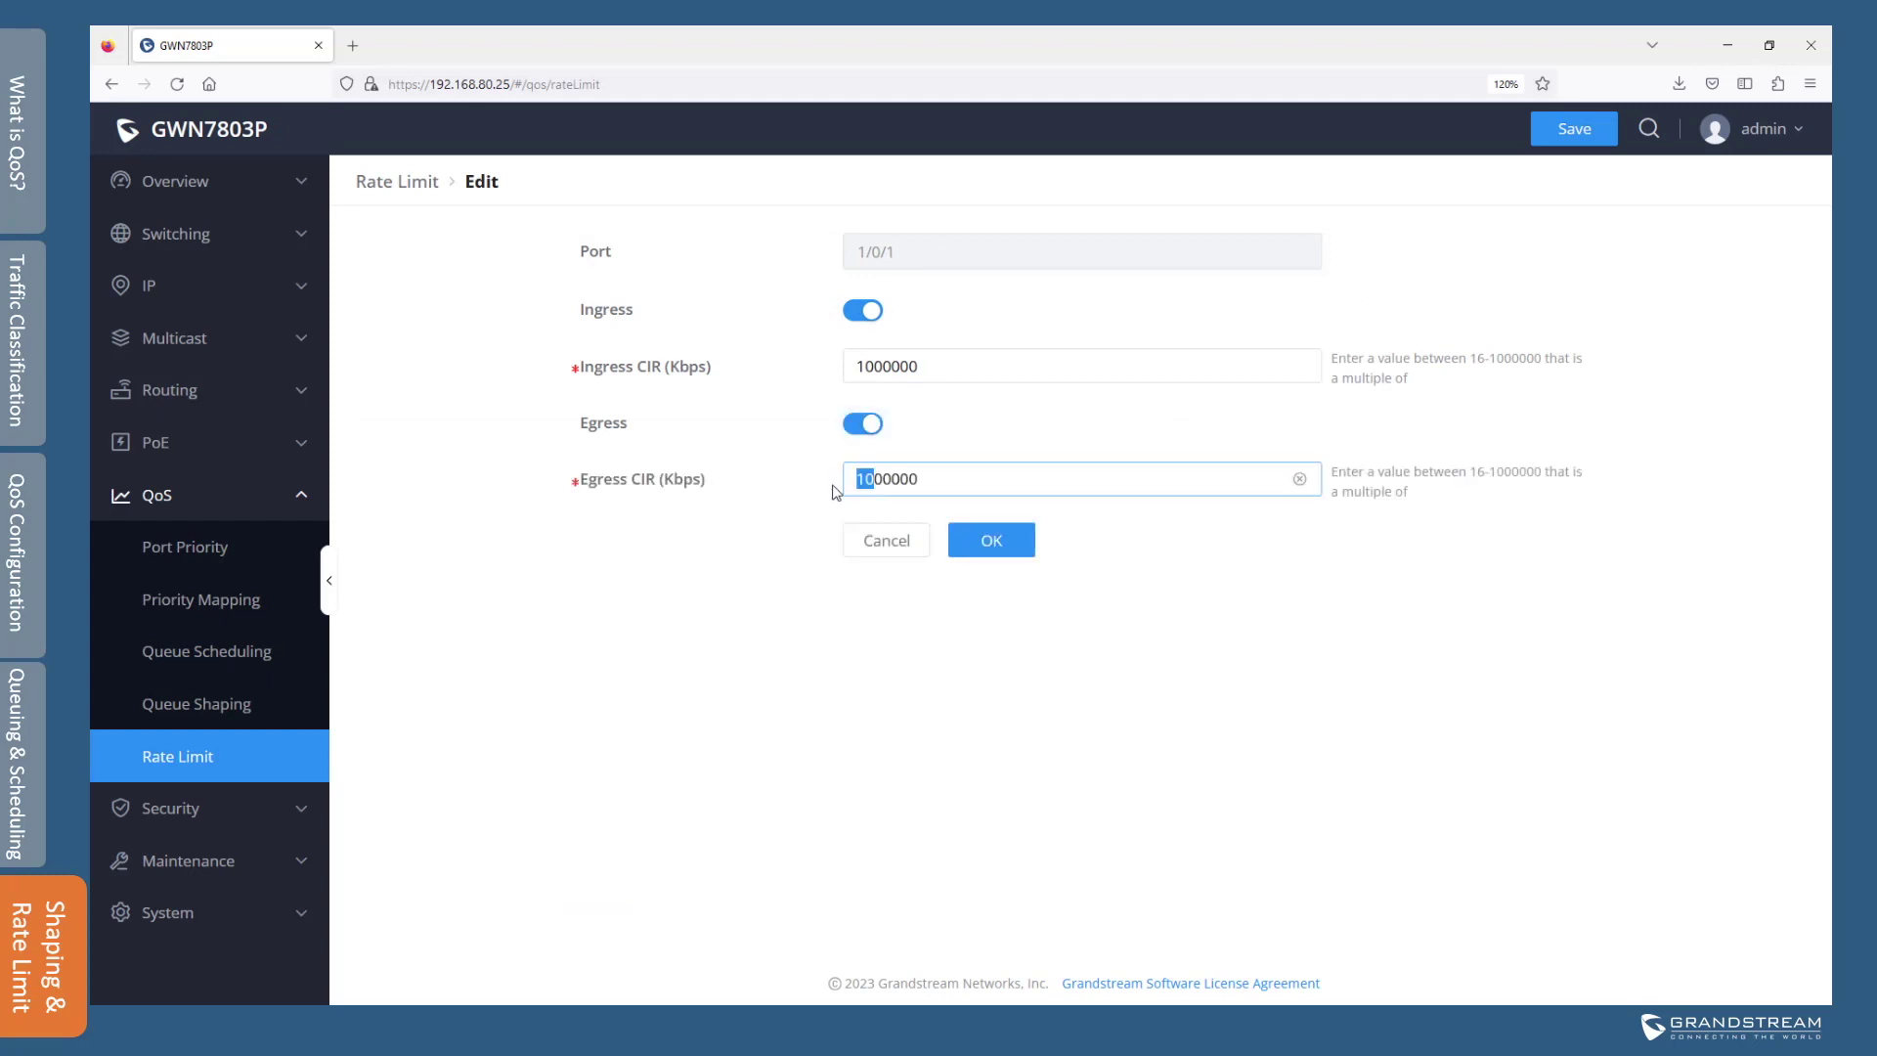
pyautogui.write('5')
pyautogui.moveTo(874, 366); pyautogui.dragTo(846, 369)
pyautogui.write('3')
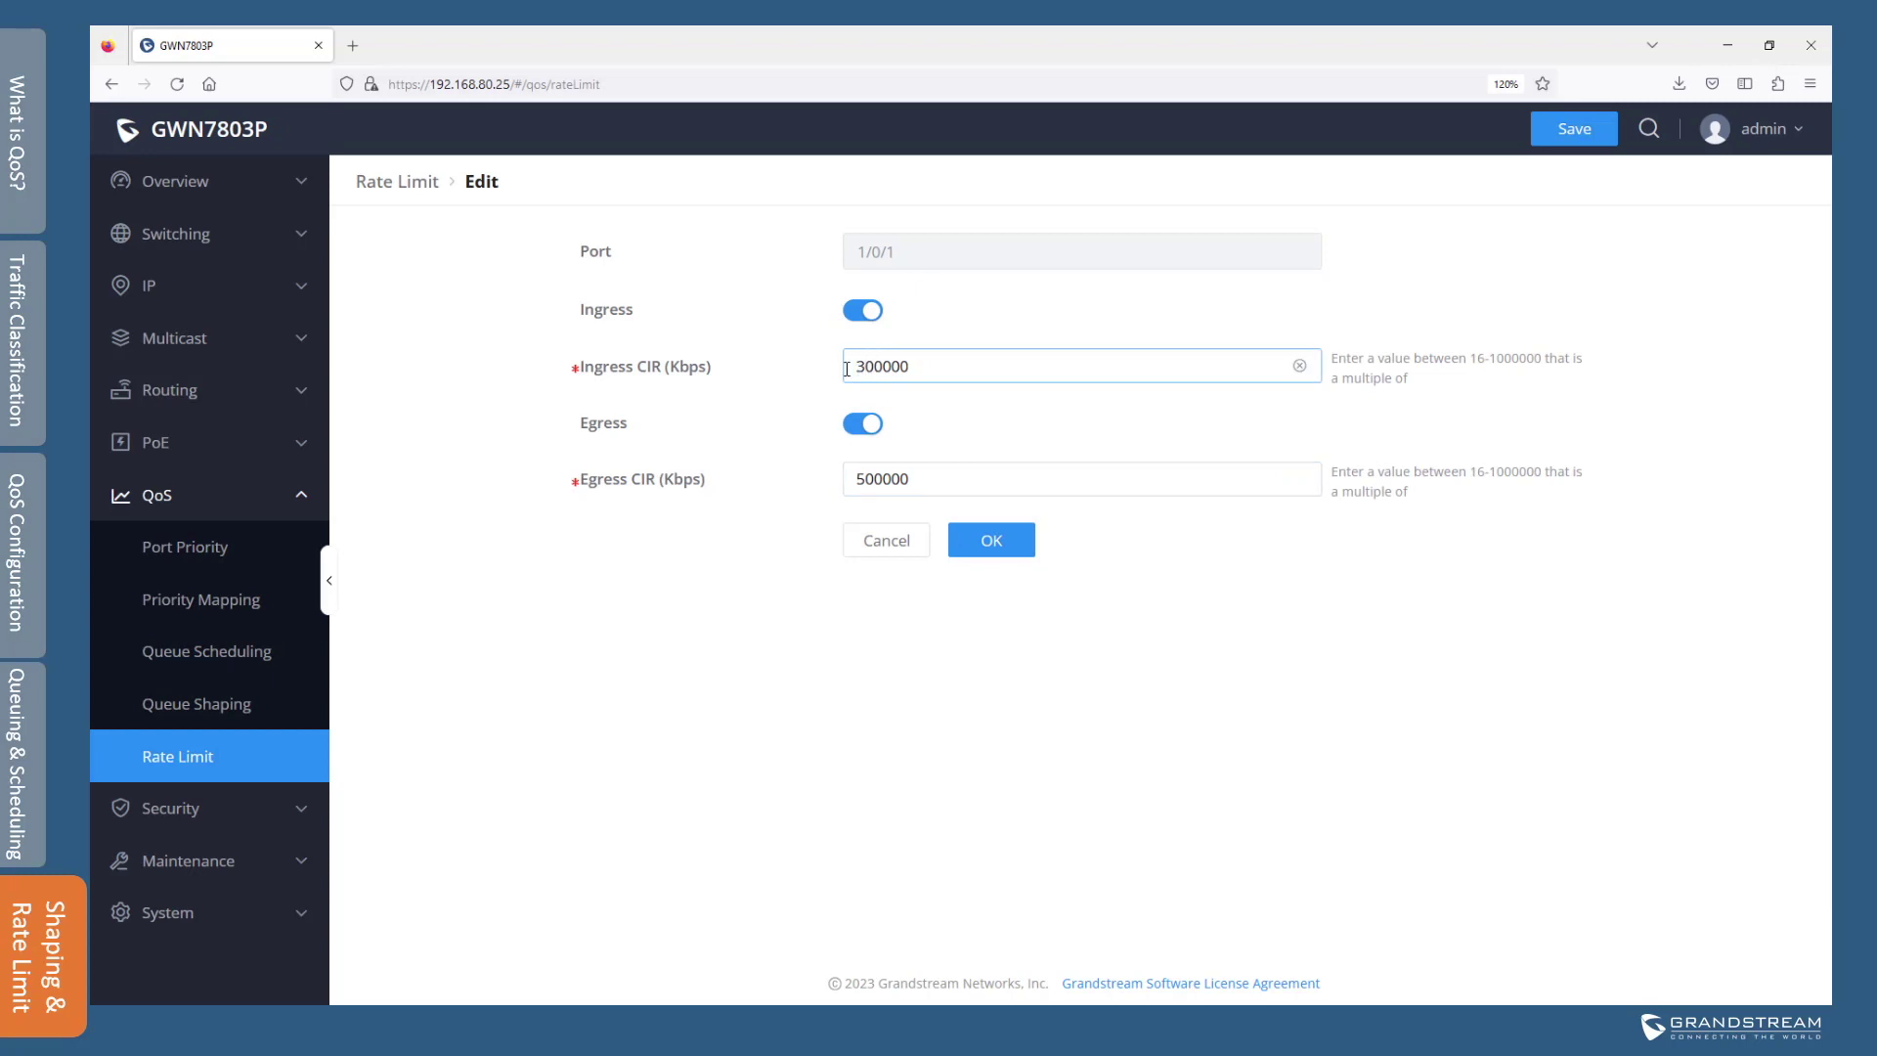